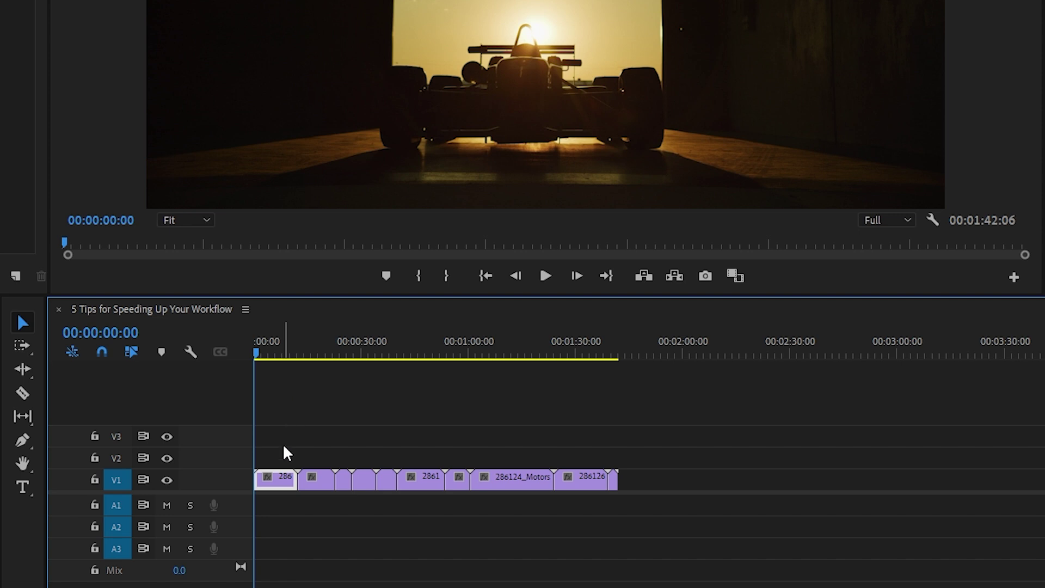
# - Deselect the first V1 clip by clicking empty timeline space
pyautogui.click(288, 462)
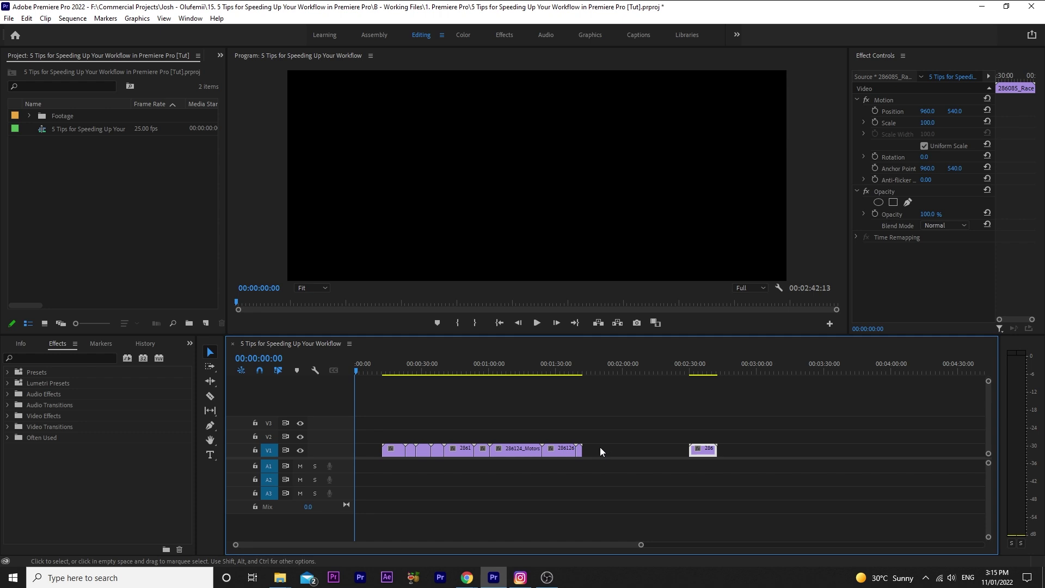
# - Drag the stray 286 clip back to the start of the sequence
pyautogui.click(637, 456)
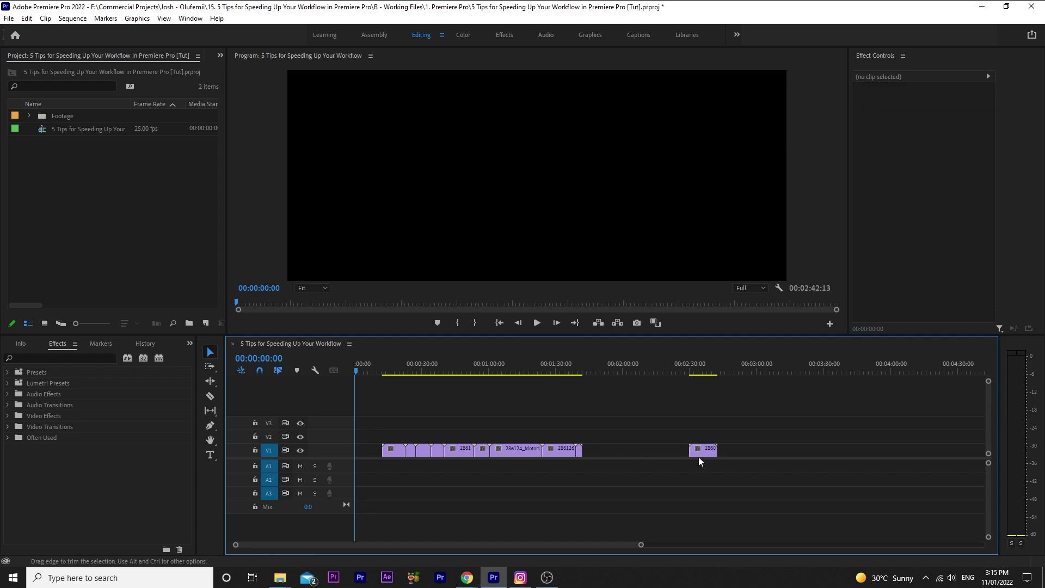
pyautogui.moveTo(760, 456); pyautogui.dragTo(200, 462)
pyautogui.moveTo(370, 461); pyautogui.dragTo(368, 460)
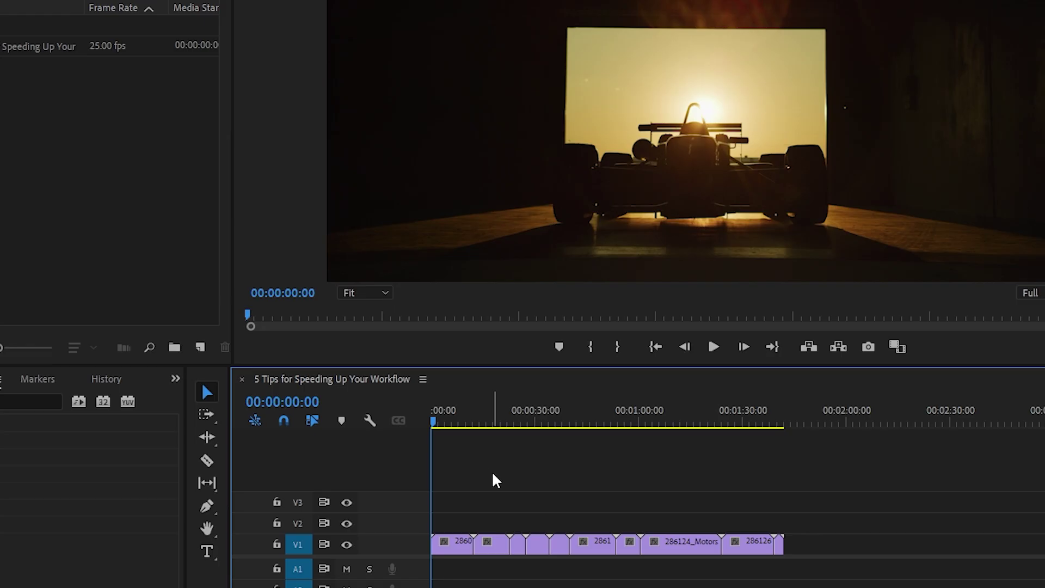
# - Scrub the first 30 seconds, then set the playhead timecode to 1:00:00
pyautogui.moveTo(433, 422); pyautogui.dragTo(496, 426)
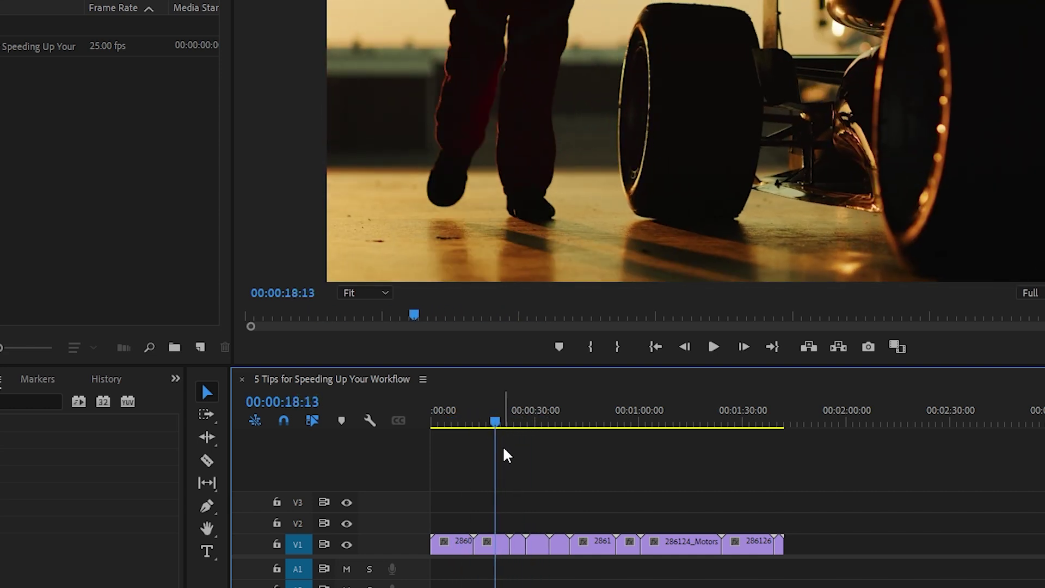
pyautogui.moveTo(310, 403)
pyautogui.mouseDown()
pyautogui.moveTo(326, 403)
pyautogui.moveTo(304, 403)
pyautogui.mouseUp()
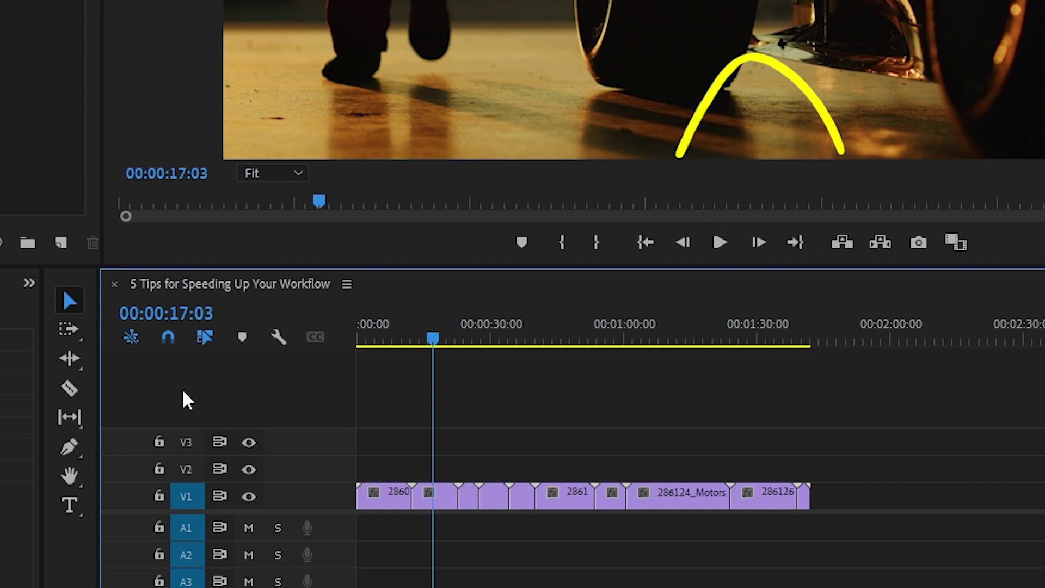
pyautogui.click(213, 309)
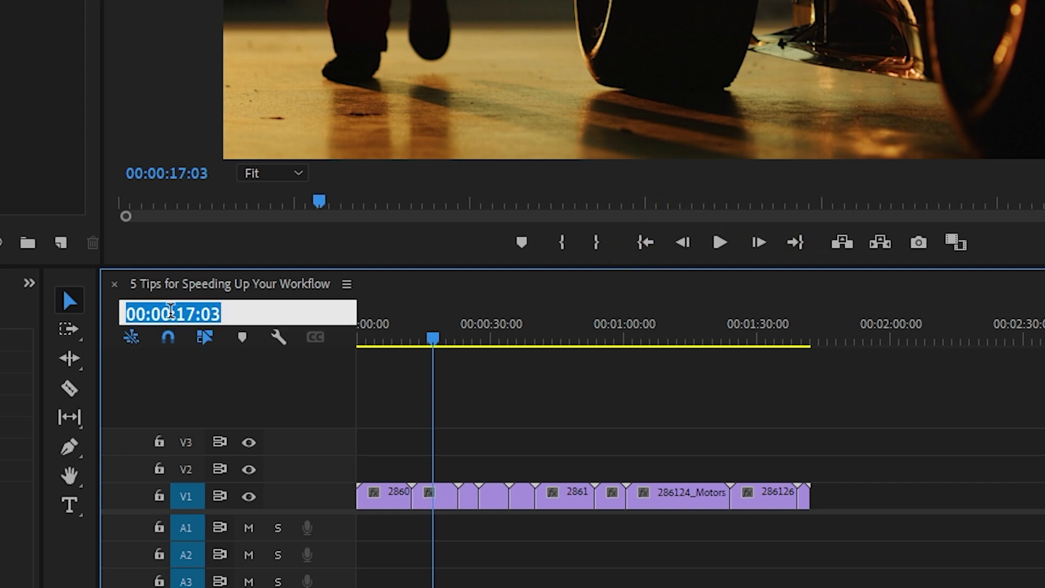
pyautogui.click(171, 314)
pyautogui.write('1:')
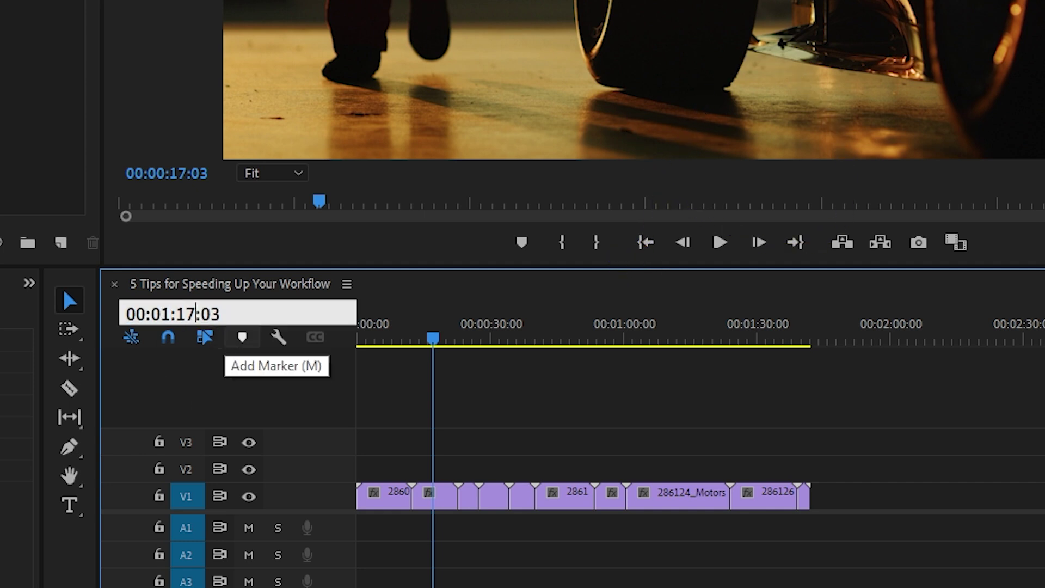
pyautogui.write('00:00')
pyautogui.press('Return')
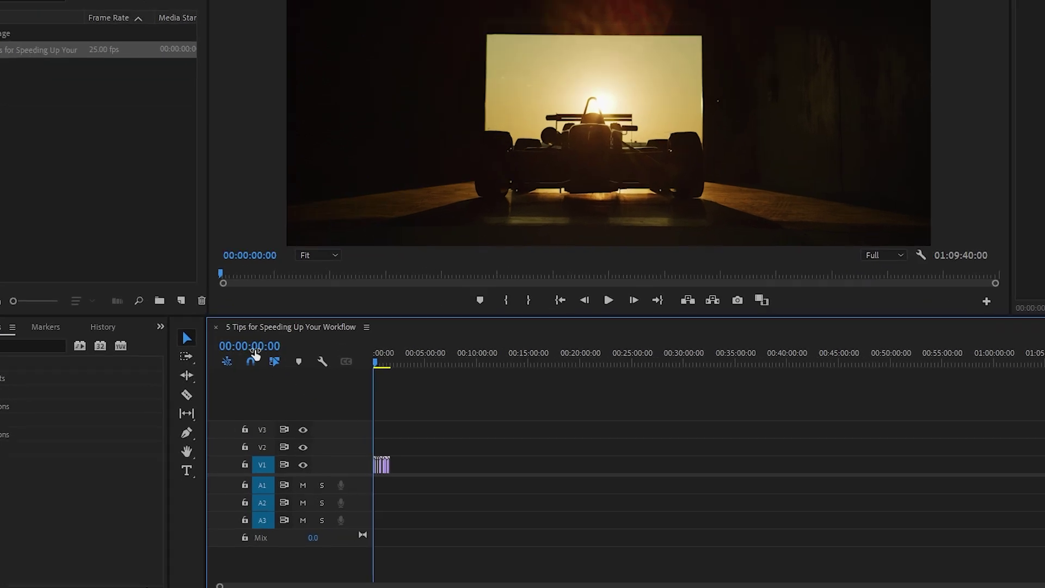
# - Jump the playhead to 01:02:03:04, then to 00:01:00:00
pyautogui.click(258, 359)
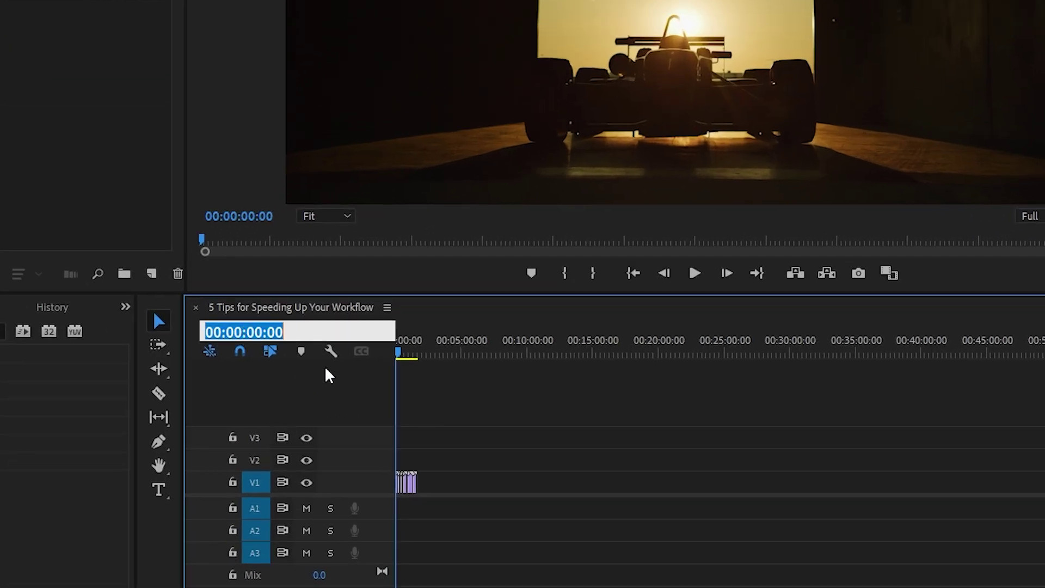
pyautogui.write('01:02:0')
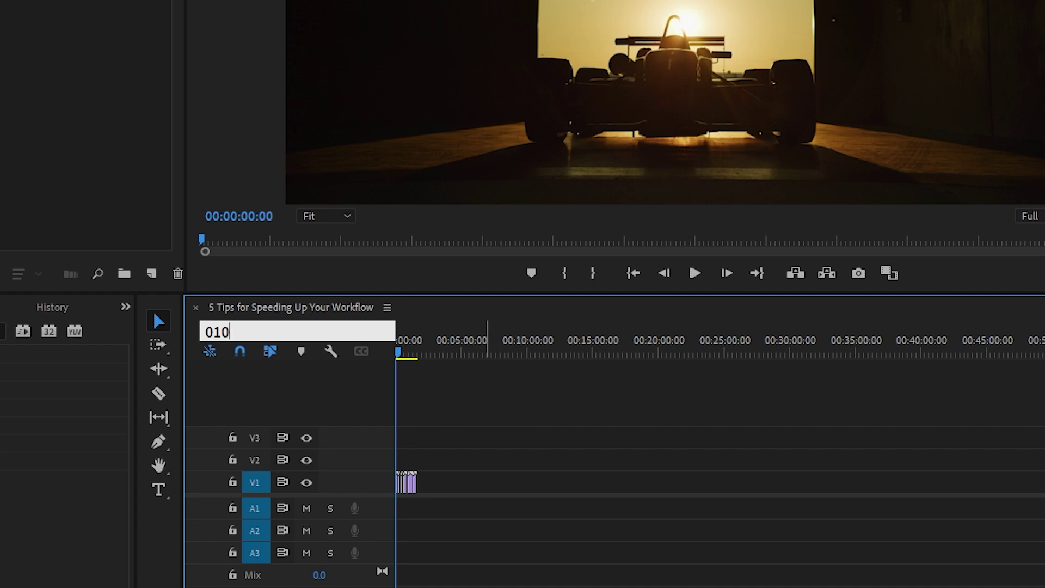
pyautogui.write('3:04')
pyautogui.press('Return')
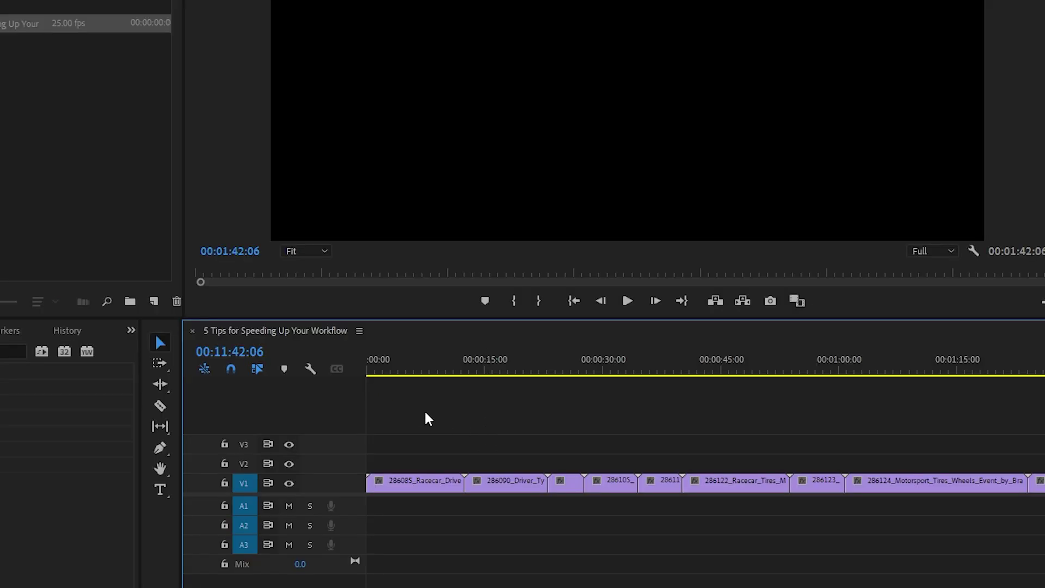
pyautogui.click(253, 353)
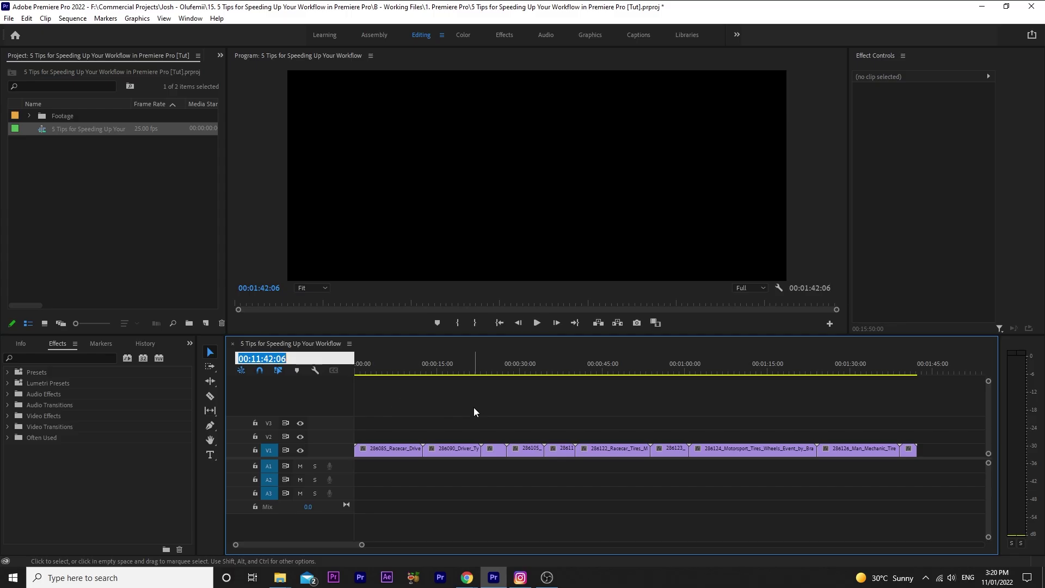
pyautogui.click(474, 412)
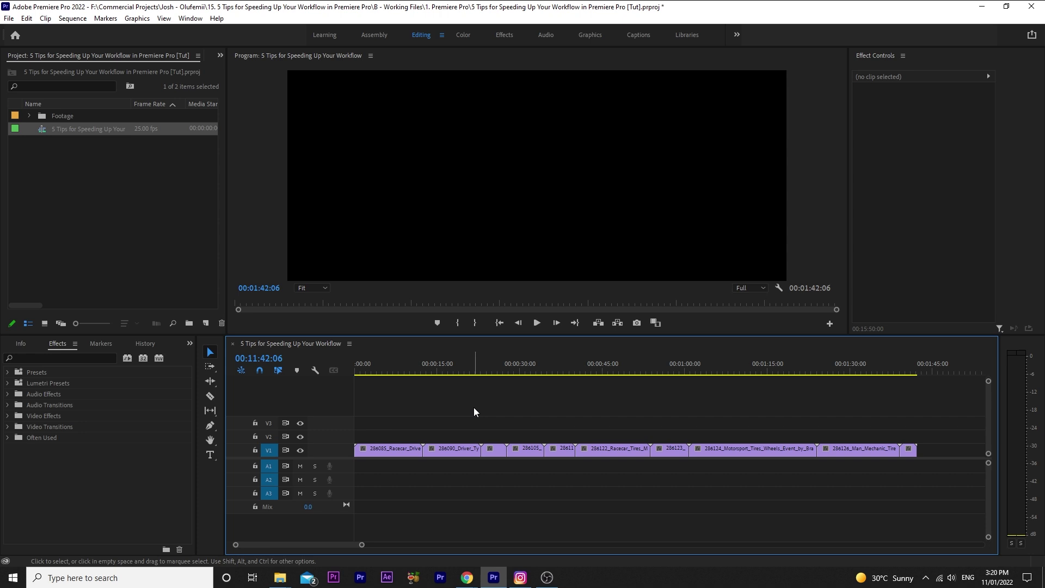
pyautogui.write('010')
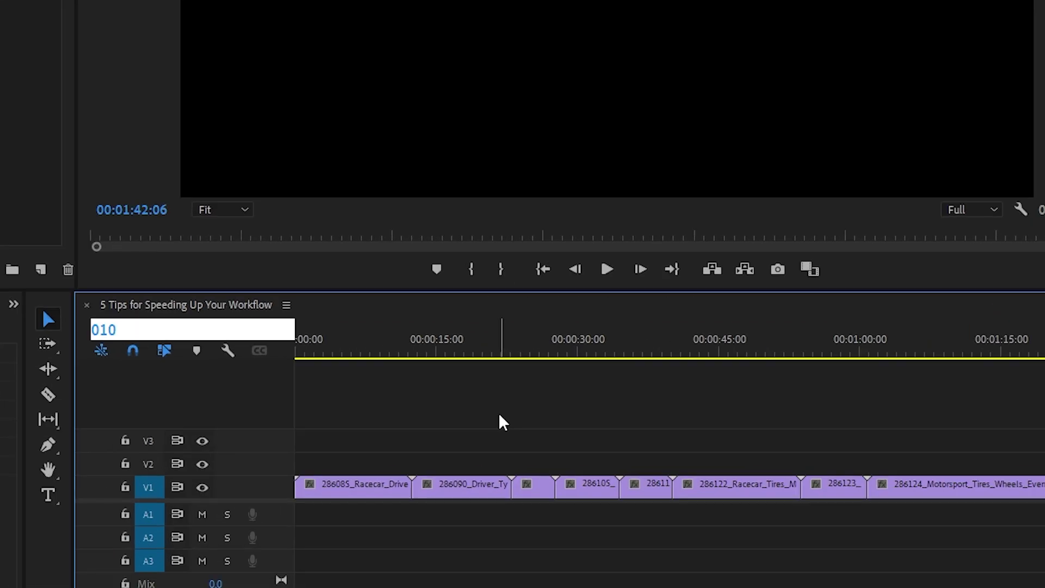
pyautogui.write('1:00:00')
pyautogui.press('Return')
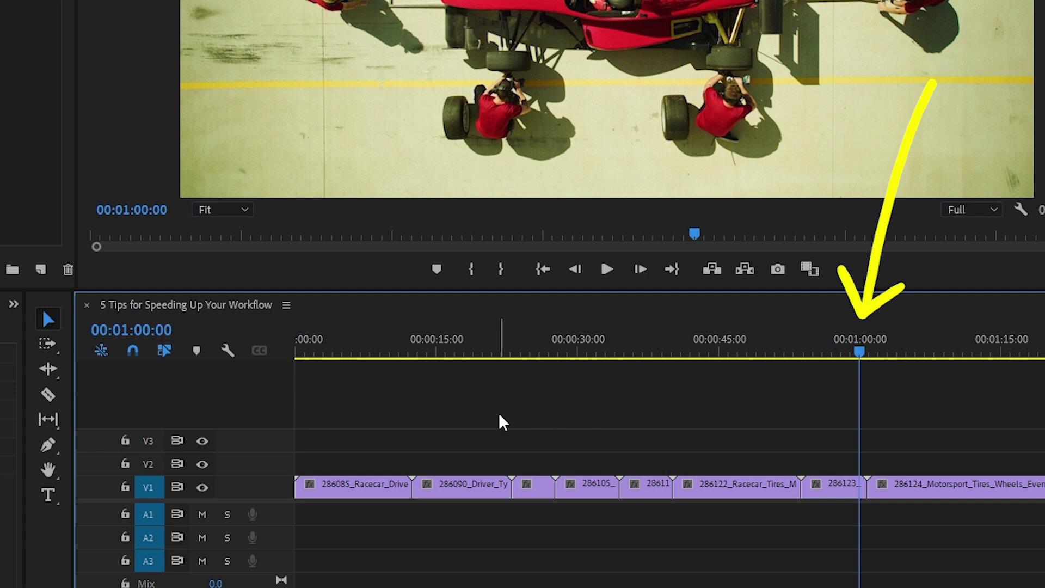
# - Jump the playhead to 00:00:00:01, 00:00:01:00 and 00:01:00:00, then Home to start
pyautogui.write('01')
pyautogui.press('Return')
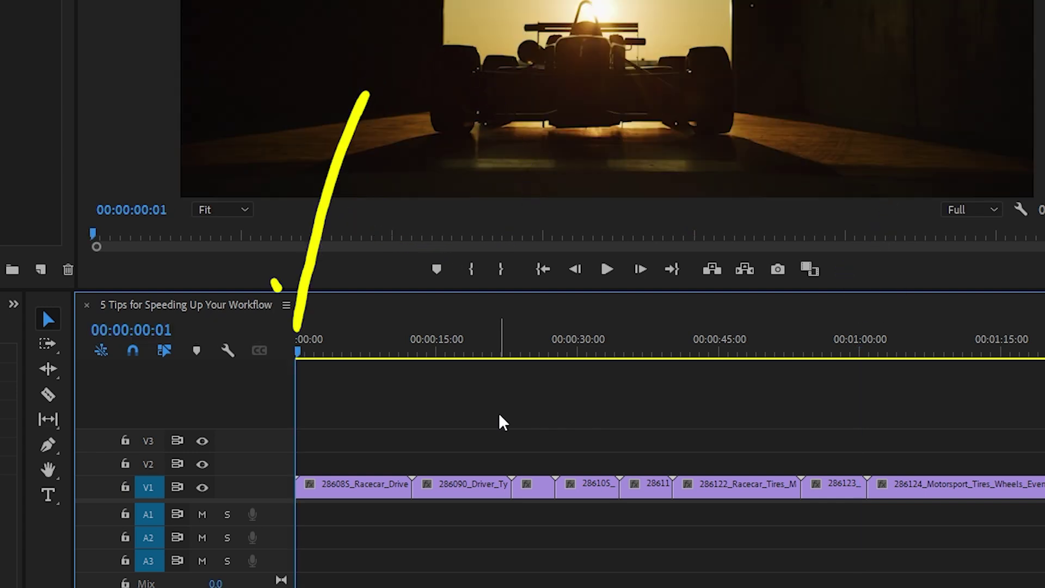
pyautogui.write('0100')
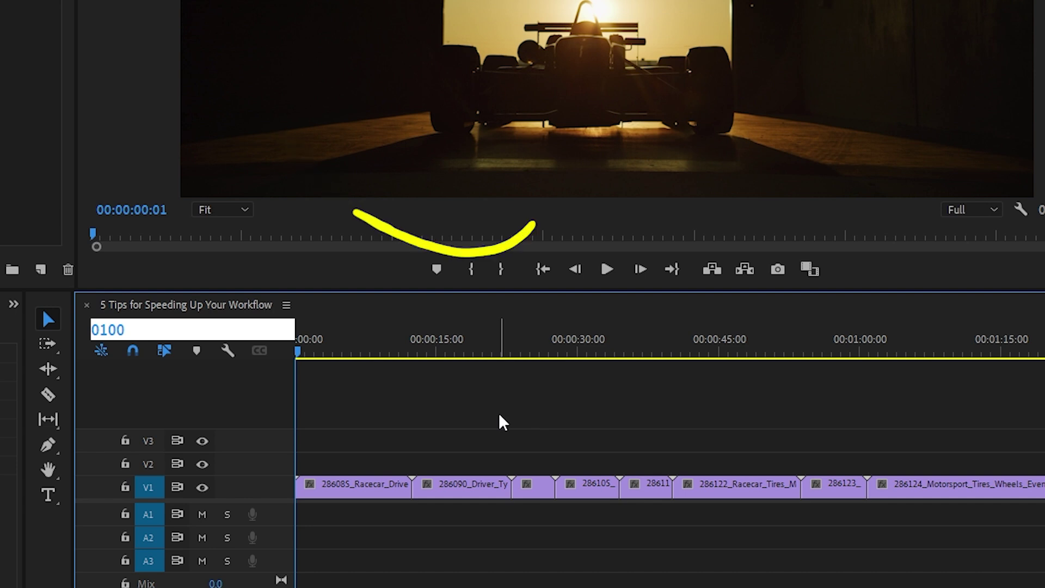
pyautogui.press('Return')
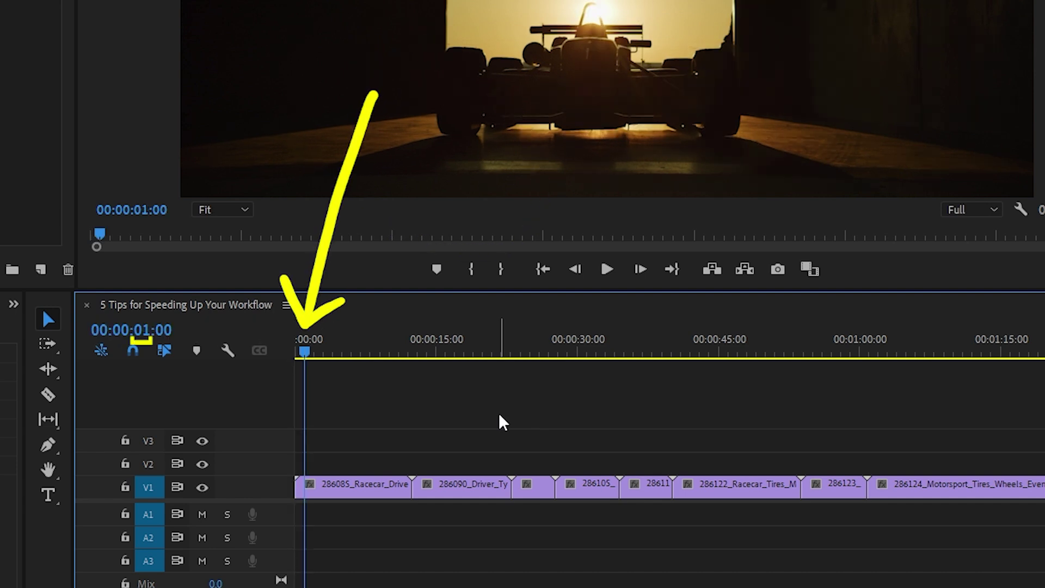
pyautogui.write('0')
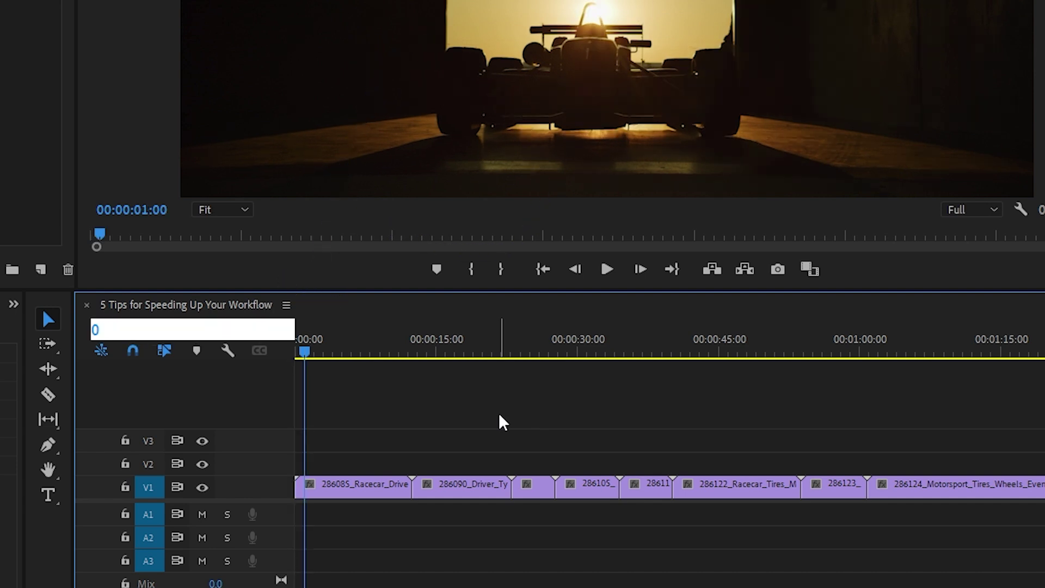
pyautogui.write('1:00:00')
pyautogui.press('Return')
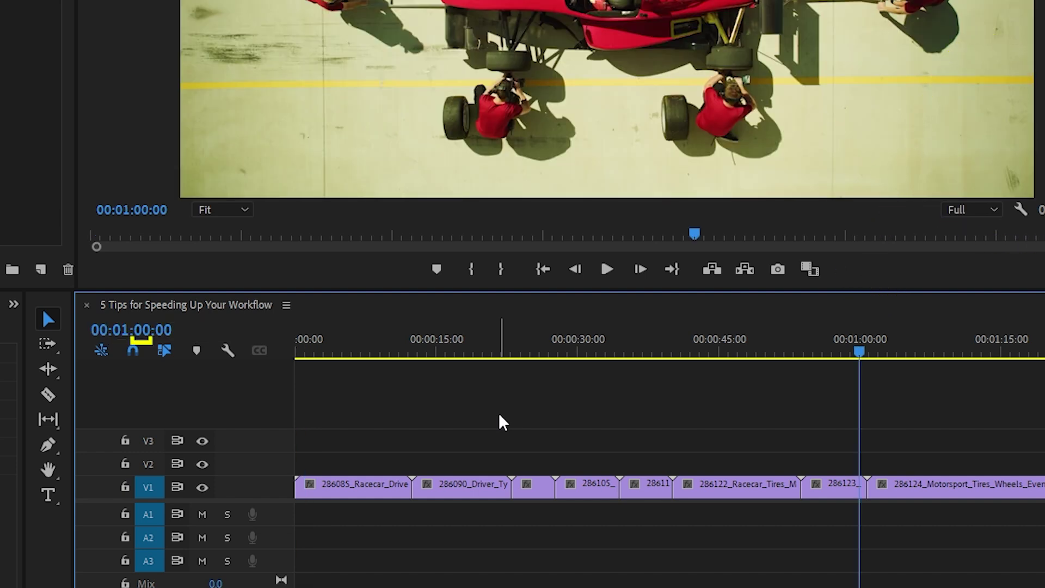
pyautogui.press('Home')
# - Move the last clip, 286124, into the one-minute gap and nudge it slightly later
pyautogui.moveTo(267, 587); pyautogui.dragTo(455, 587)
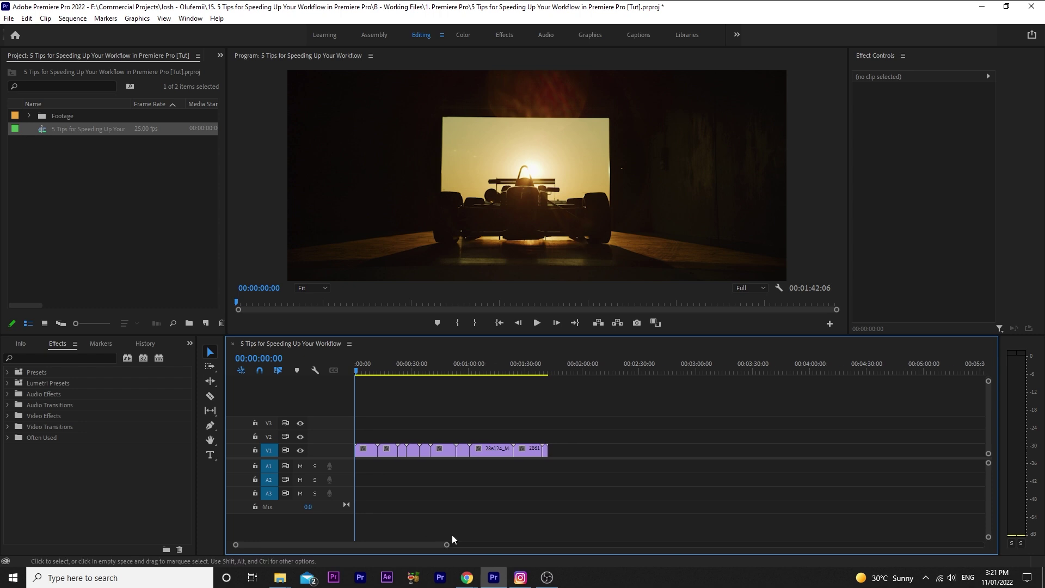
pyautogui.click(364, 451)
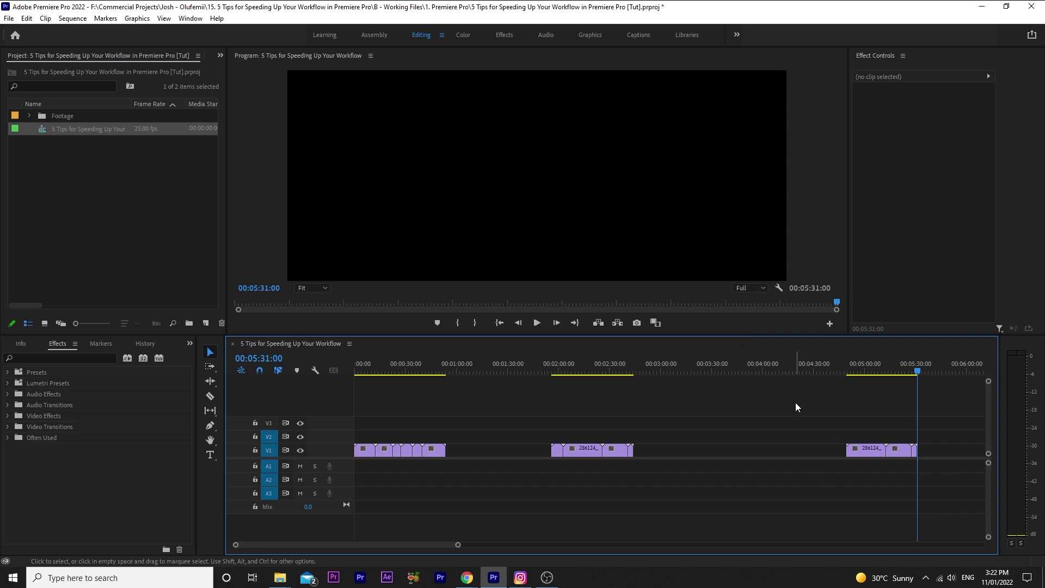
pyautogui.click(868, 452)
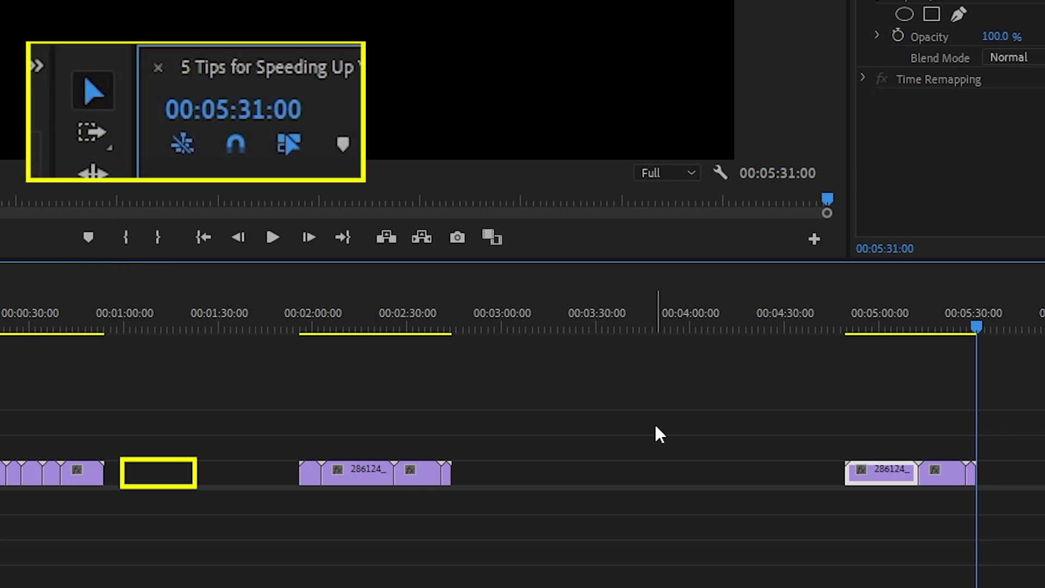
pyautogui.write('010000')
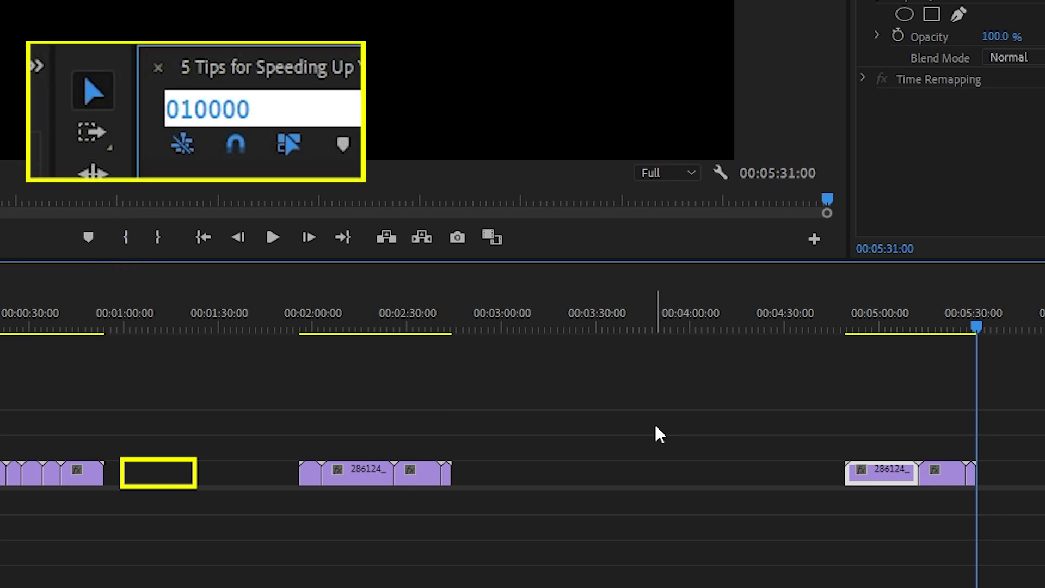
pyautogui.press('Return')
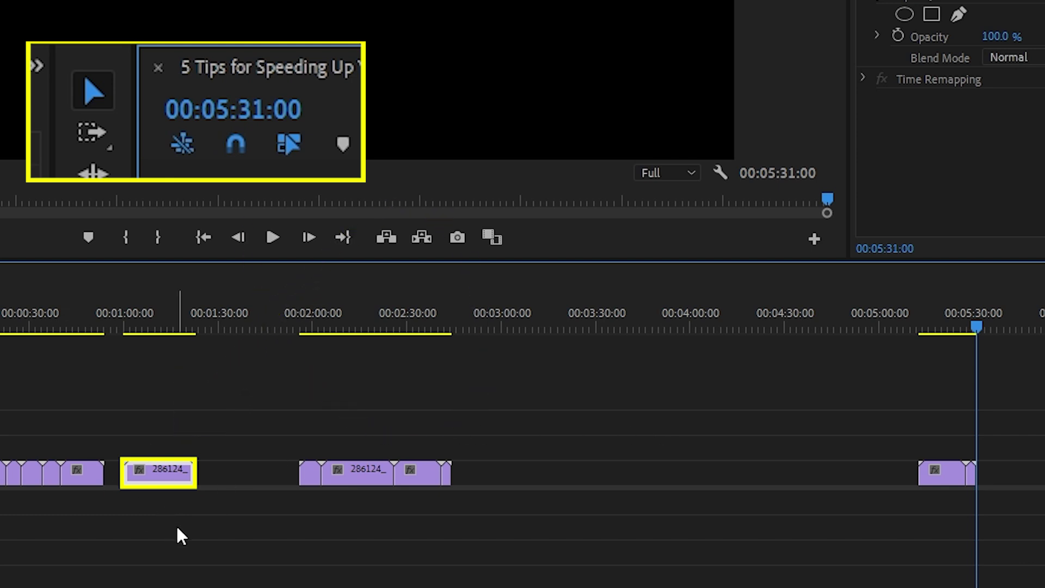
pyautogui.moveTo(159, 470)
pyautogui.mouseDown()
pyautogui.moveTo(190, 469)
pyautogui.moveTo(160, 471)
pyautogui.mouseUp()
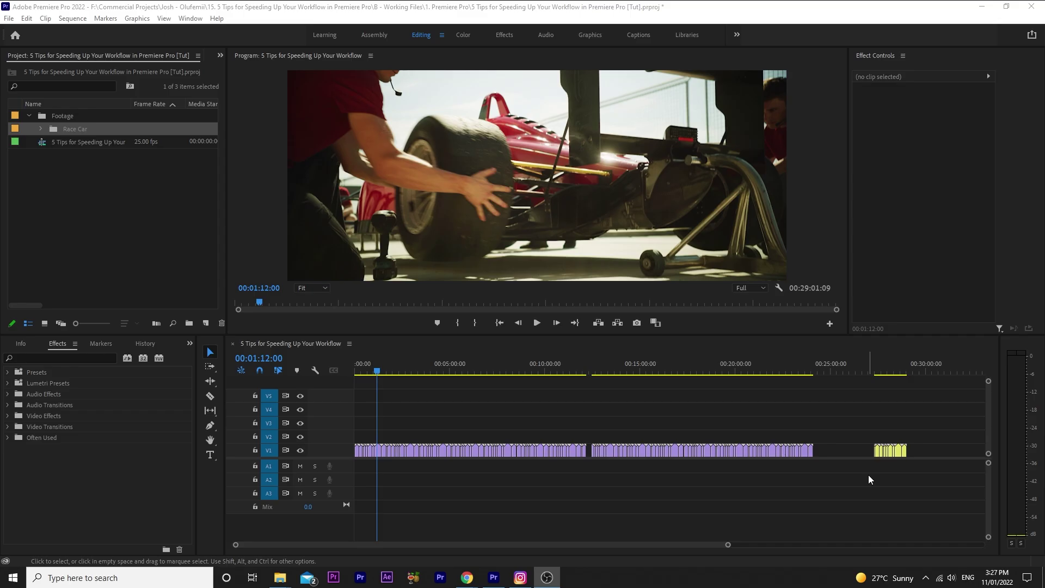
# - Clear the 286085 clip near 00:27:26 from the sequence
pyautogui.moveTo(728, 545); pyautogui.dragTo(518, 542)
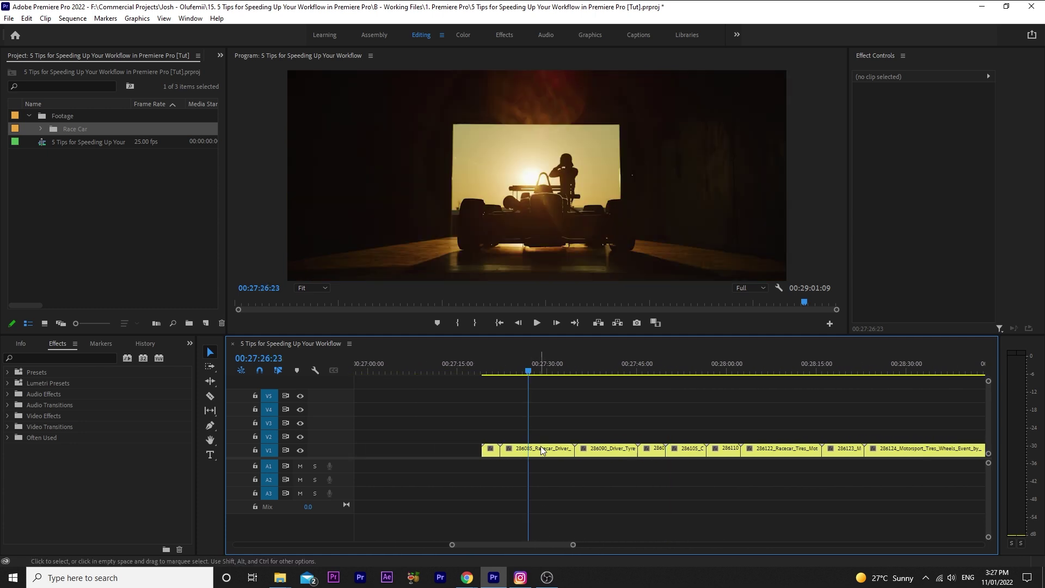
pyautogui.click(543, 449)
pyautogui.rightClick(549, 451)
pyautogui.click(566, 50)
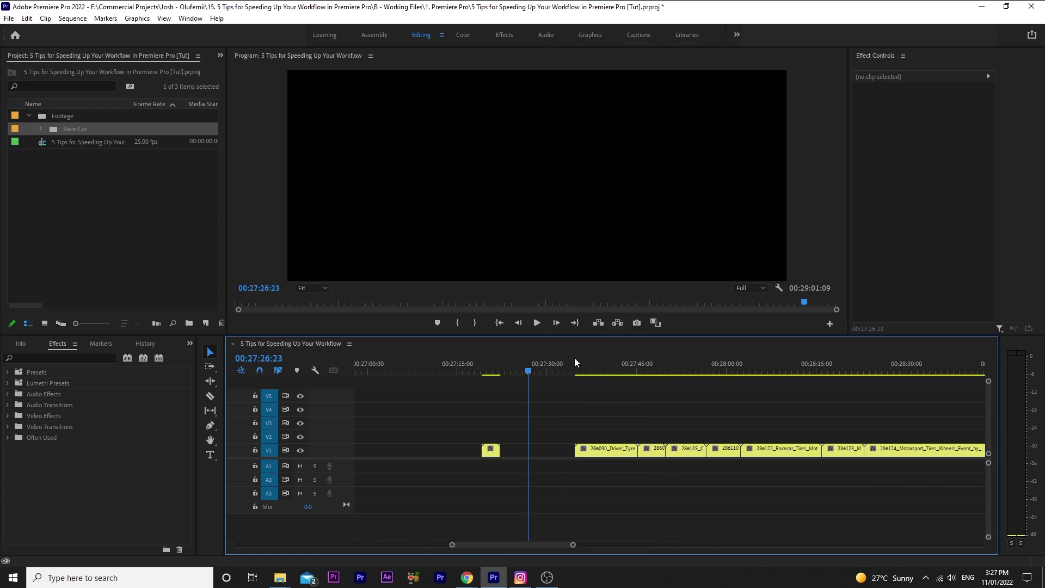
# - Slide the next 286085 clip left to close the gap near 00:12:14
pyautogui.press('-')
pyautogui.press('-')
pyautogui.press('-')
pyautogui.press('-')
pyautogui.press('-')
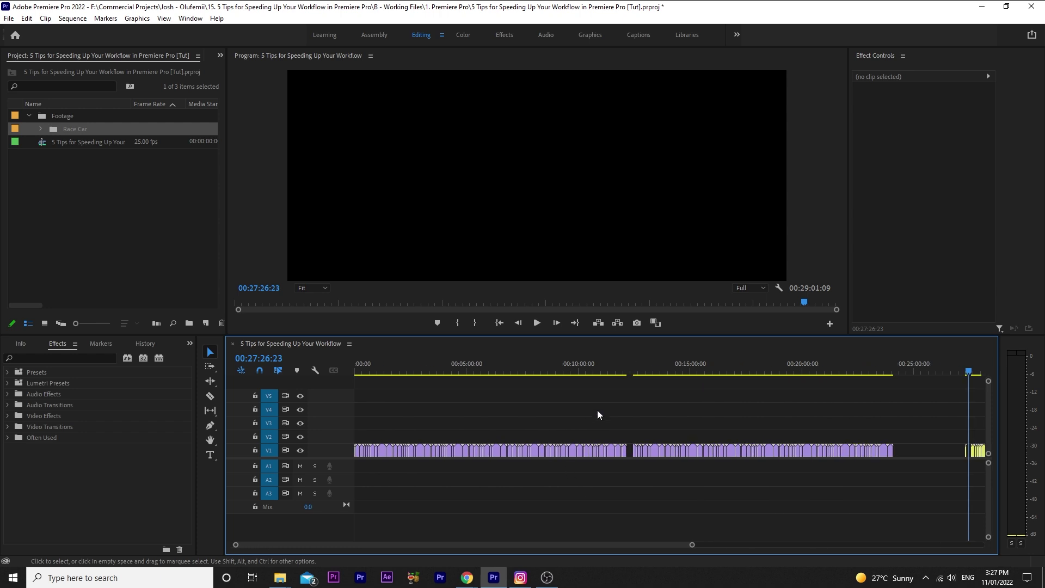
pyautogui.click(629, 370)
pyautogui.press('=')
pyautogui.press('=')
pyautogui.press('=')
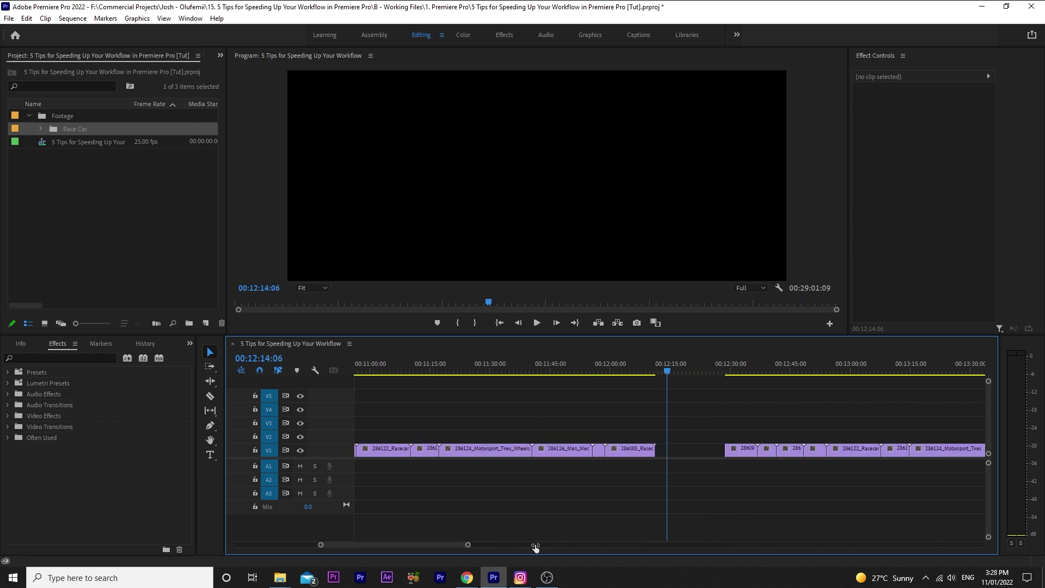
pyautogui.press('Down')
pyautogui.moveTo(711, 449); pyautogui.dragTo(652, 450)
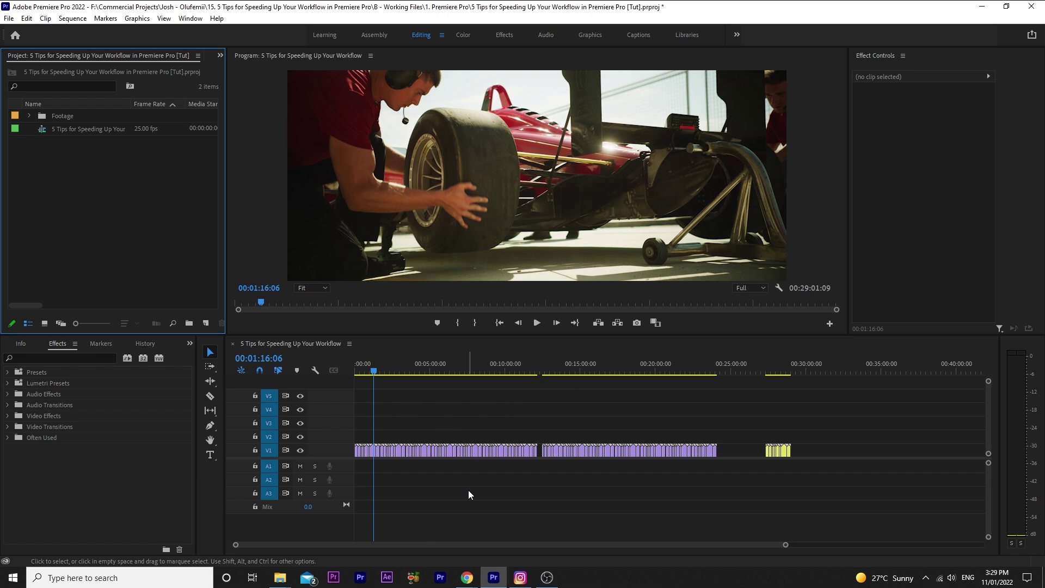
# - Add a ruler marker at 00:12:11:07 where the gap starts, then zoom out fully
pyautogui.click(538, 371)
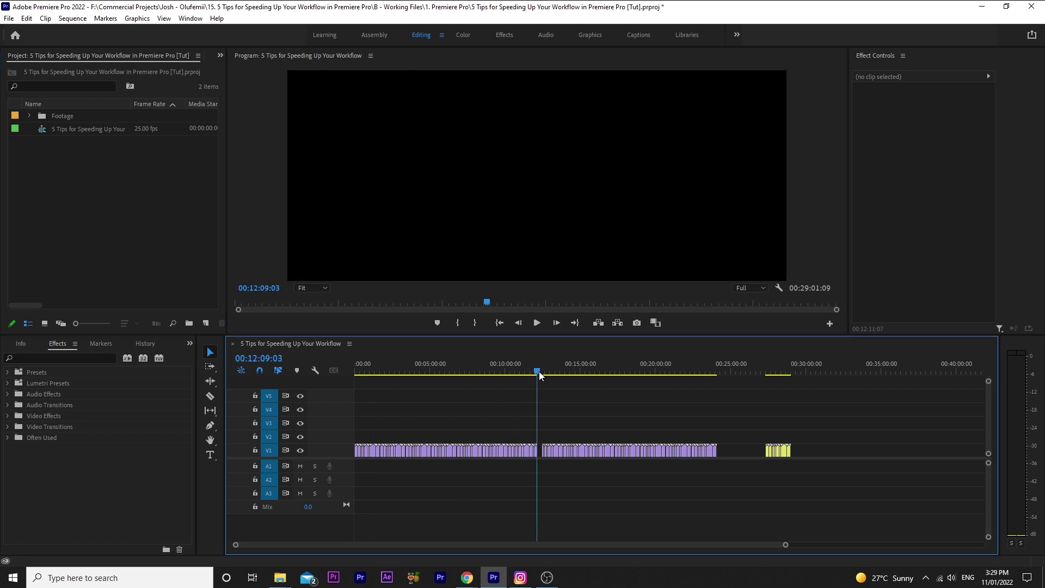
pyautogui.moveTo(786, 544); pyautogui.dragTo(594, 549)
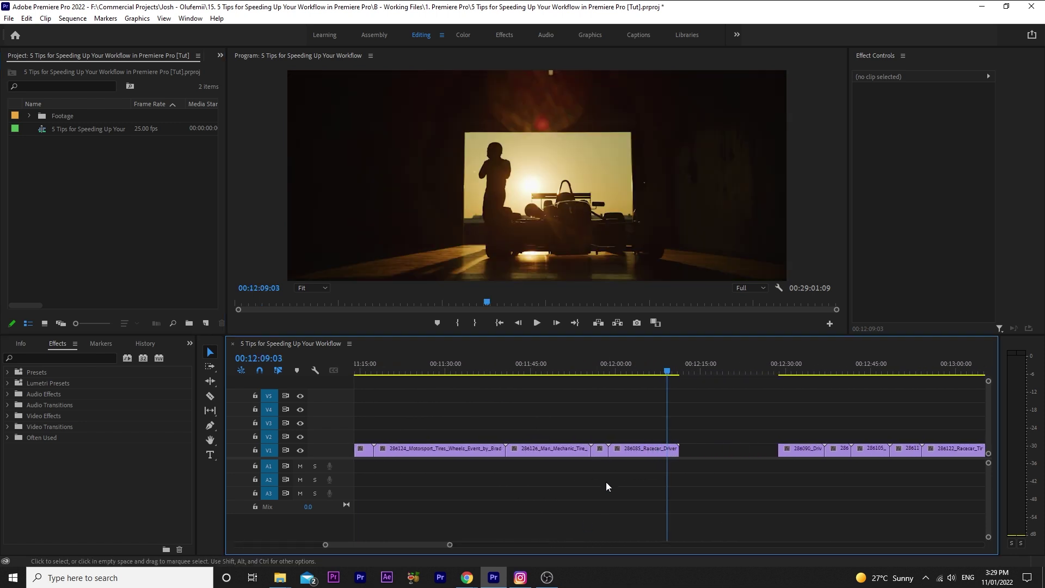
pyautogui.press('Down')
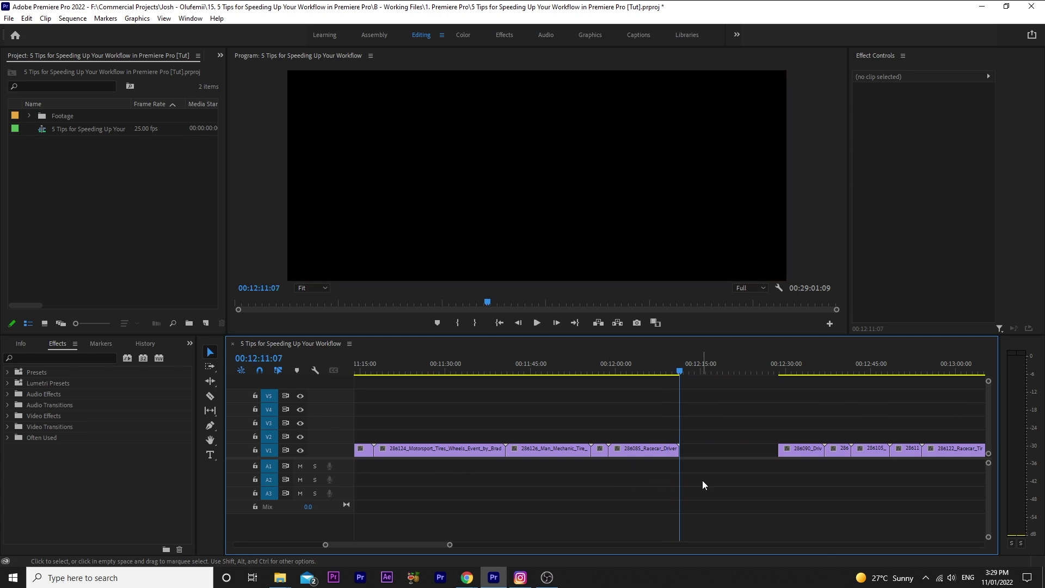
pyautogui.rightClick(703, 364)
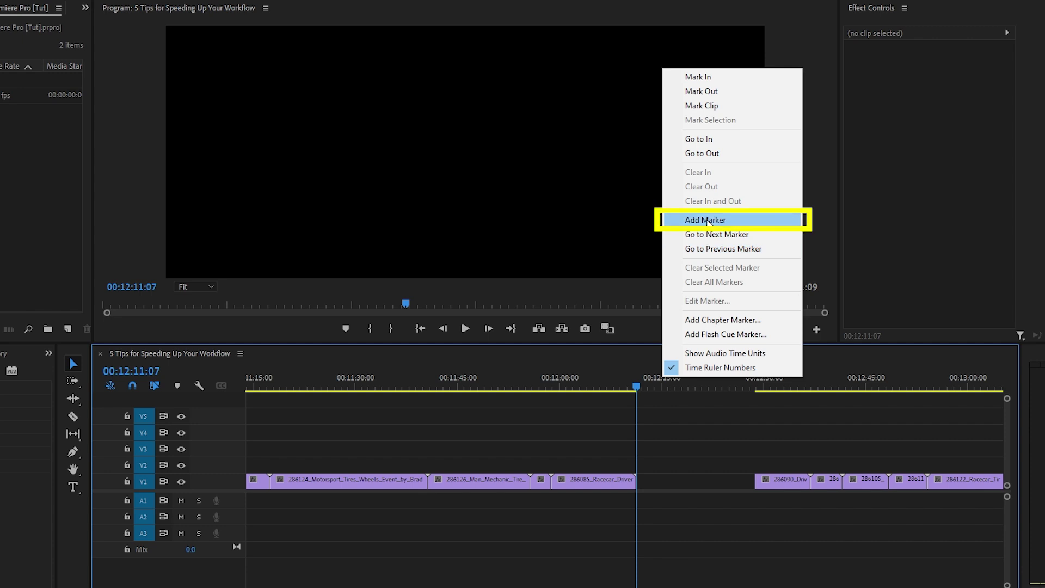
pyautogui.click(707, 220)
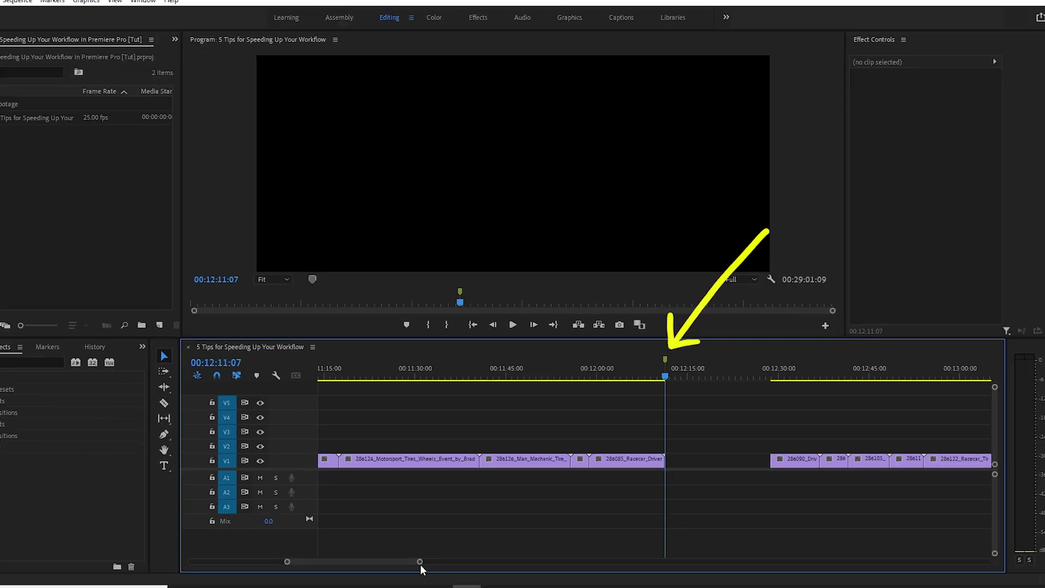
pyautogui.moveTo(420, 562); pyautogui.dragTo(550, 547)
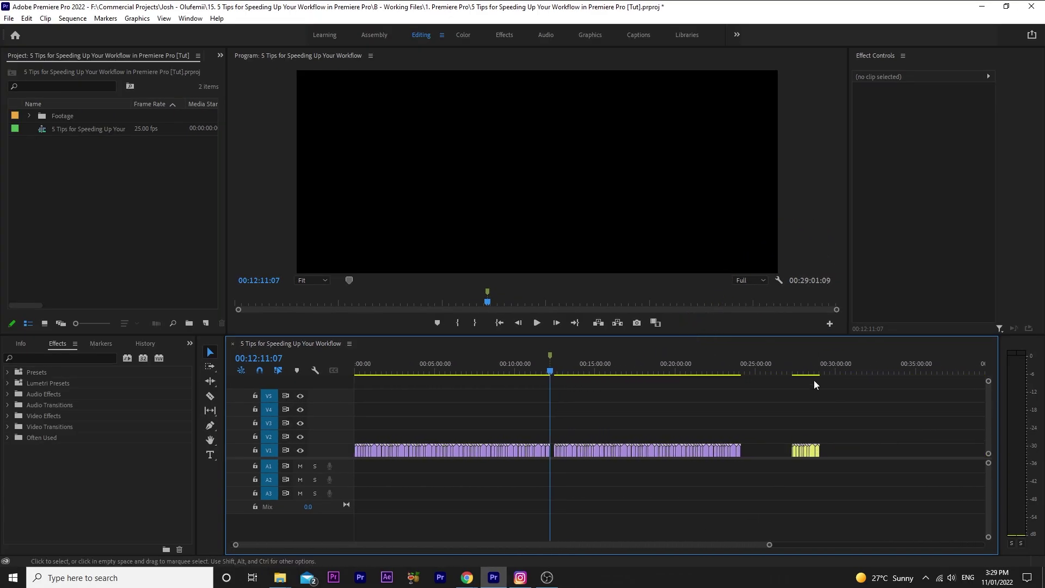
# - Cut the 286085 racecar clip, paste it at the 00:12:11:07 marker, and drop it into the V1 gap
pyautogui.click(795, 374)
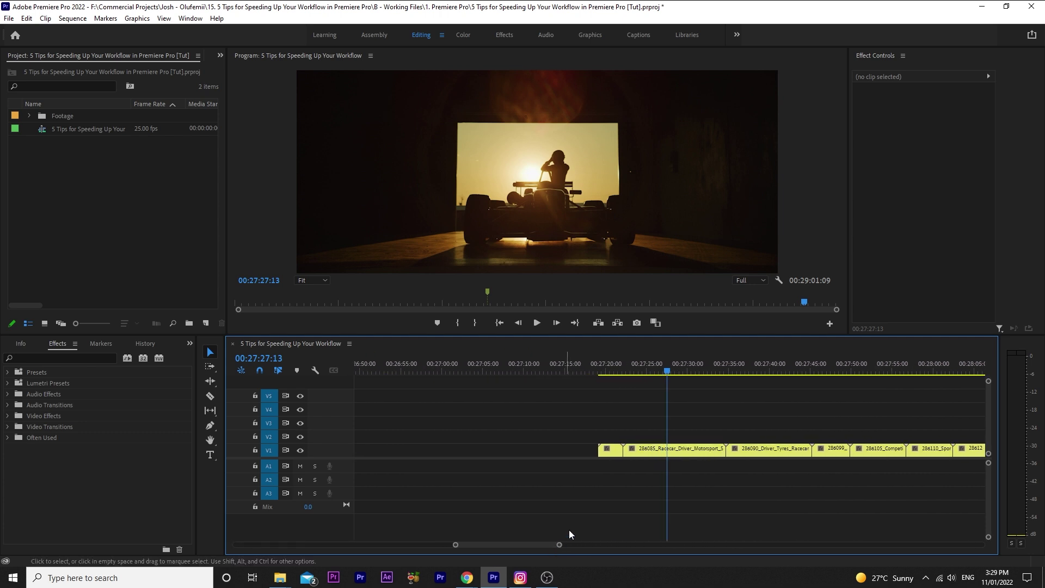
pyautogui.rightClick(670, 457)
pyautogui.click(691, 49)
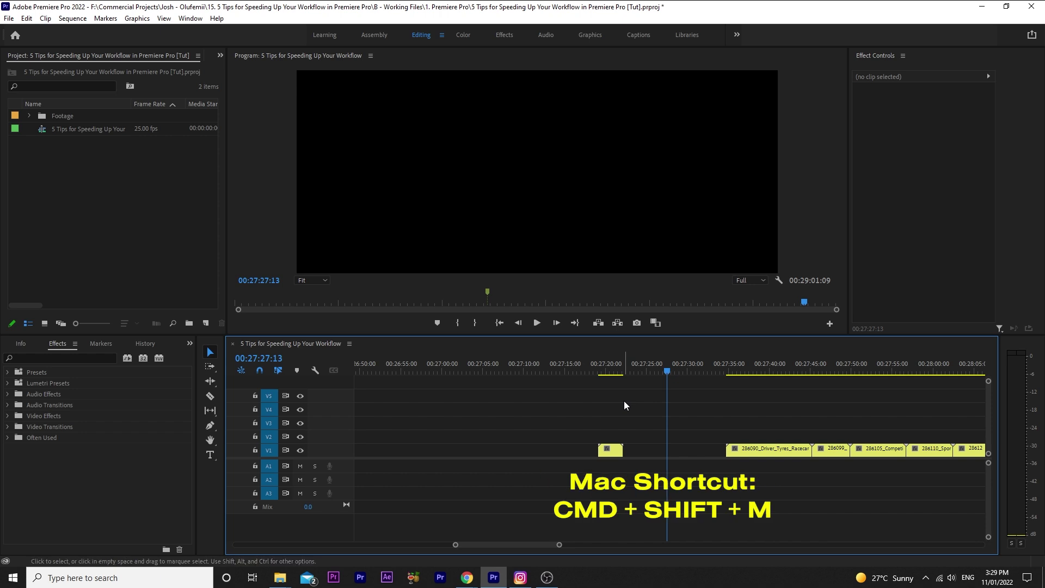
pyautogui.hotkey('ctrl', 'shift', 'm')
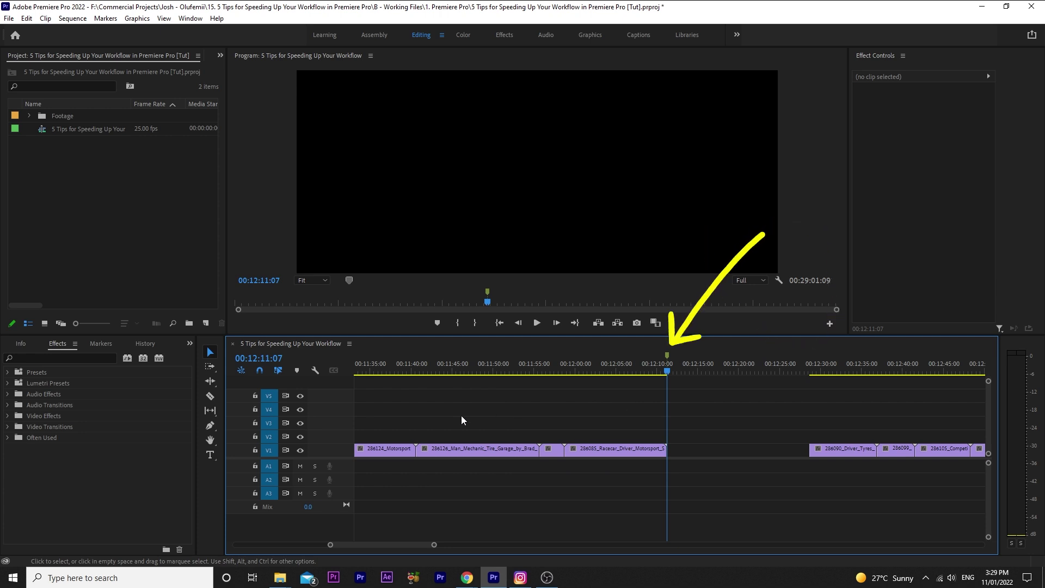
pyautogui.click(269, 450)
pyautogui.click(269, 437)
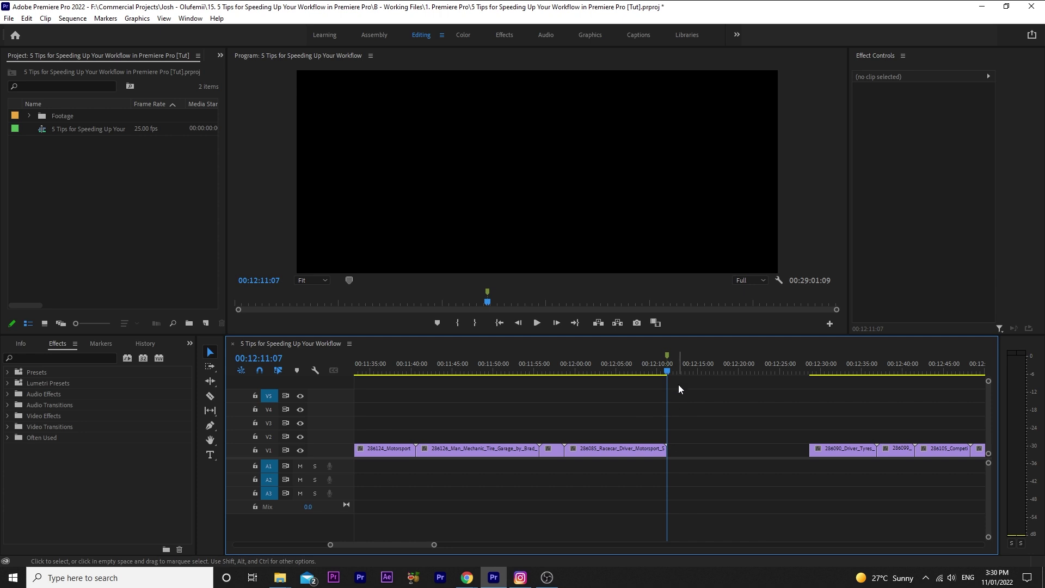
pyautogui.hotkey('ctrl', 'v')
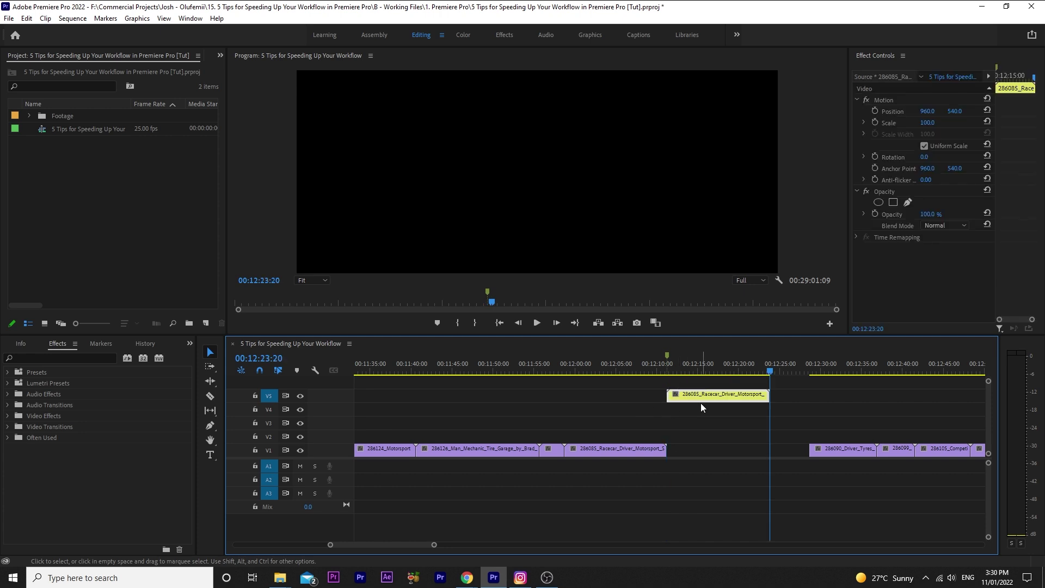
pyautogui.moveTo(701, 407); pyautogui.dragTo(695, 462)
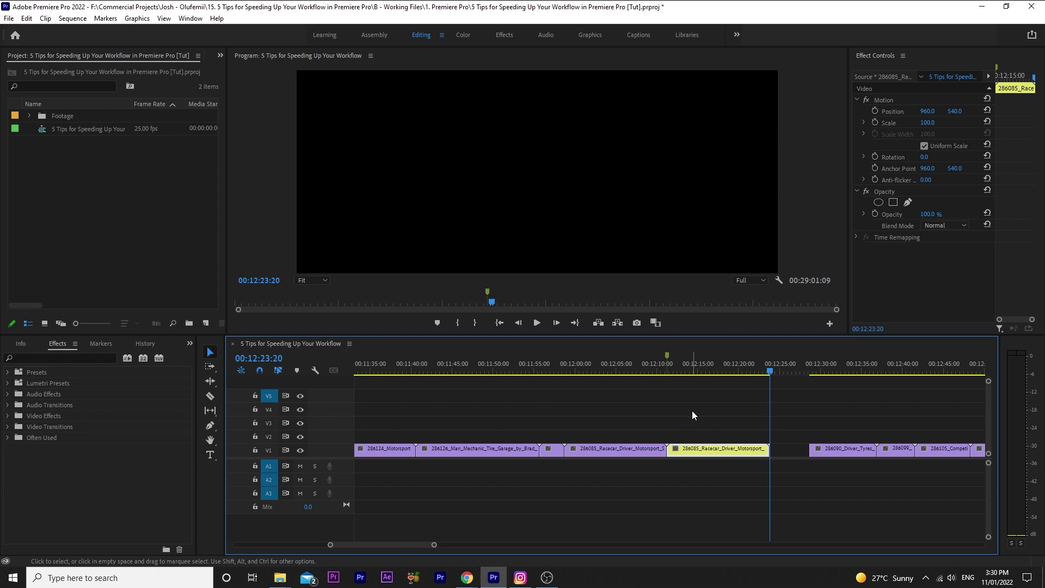
# - Add a marker at 00:27:19:02 at the start of the next end clip
pyautogui.moveTo(434, 545); pyautogui.dragTo(543, 545)
pyautogui.click(870, 370)
pyautogui.click(599, 372)
pyautogui.click(617, 371)
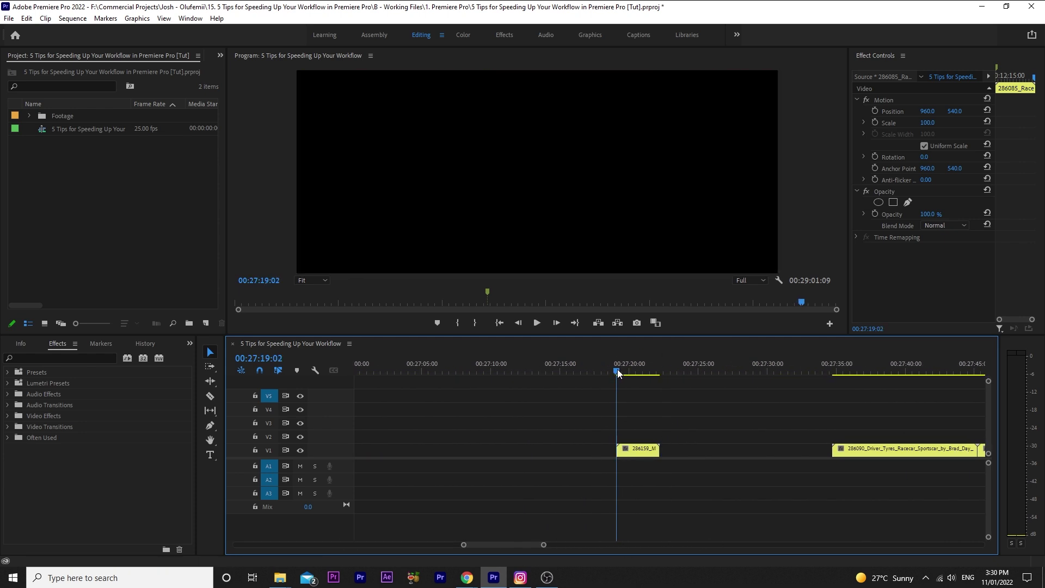
pyautogui.rightClick(647, 368)
pyautogui.click(700, 236)
# - Cut the 286159 clip and paste it onto V2 right after the racecar clip
pyautogui.press('-')
pyautogui.press('-')
pyautogui.click(535, 368)
pyautogui.press('=')
pyautogui.press('=')
pyautogui.moveTo(544, 547); pyautogui.dragTo(393, 546)
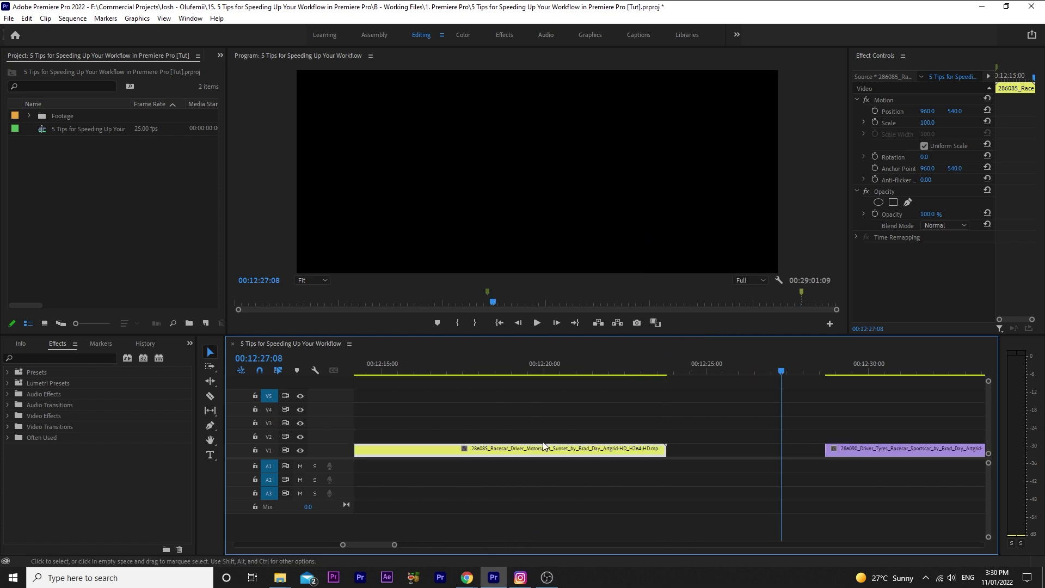
pyautogui.click(538, 371)
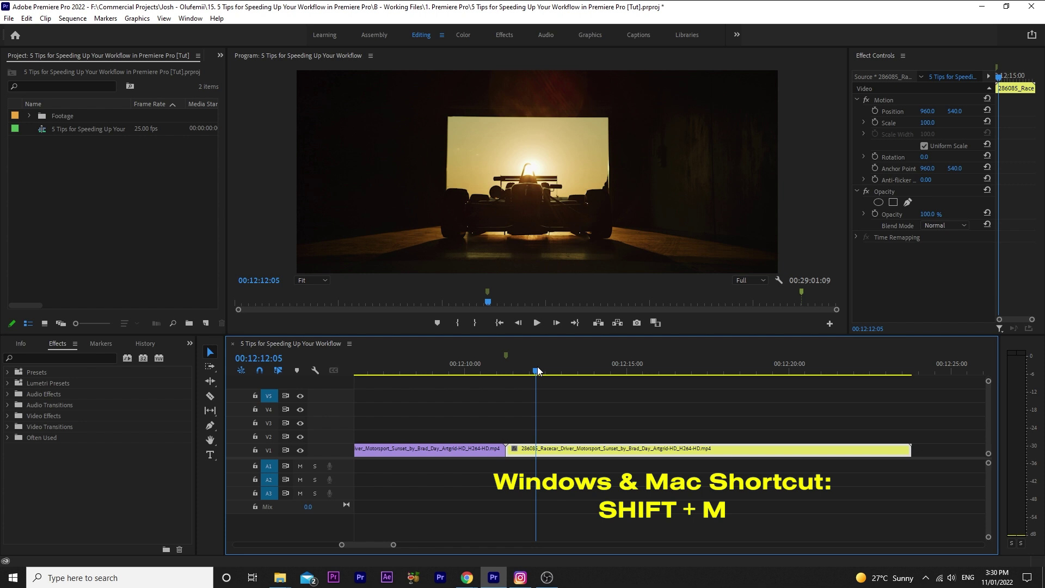
pyautogui.hotkey('shift', 'm')
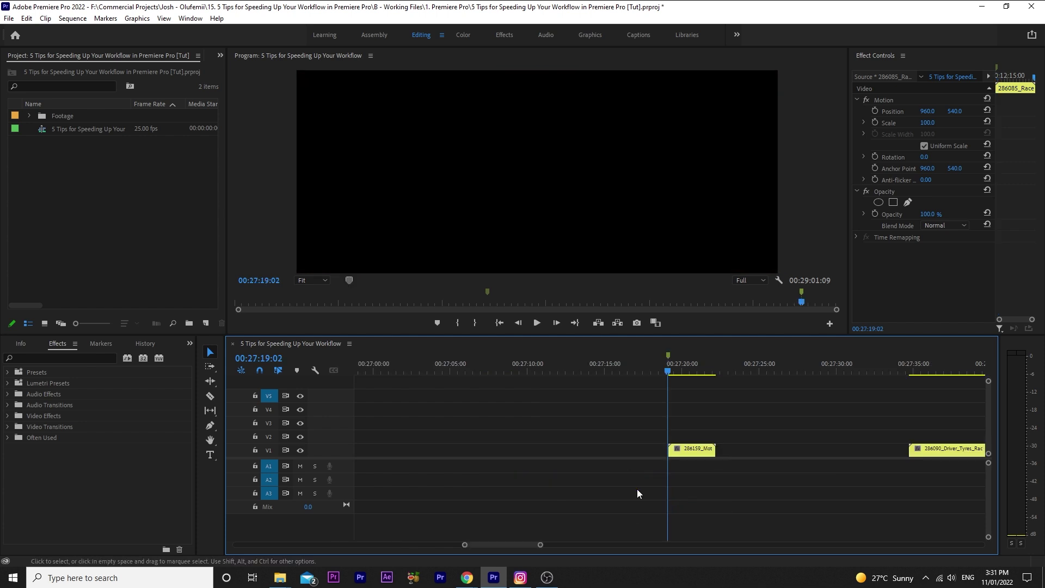
pyautogui.rightClick(692, 453)
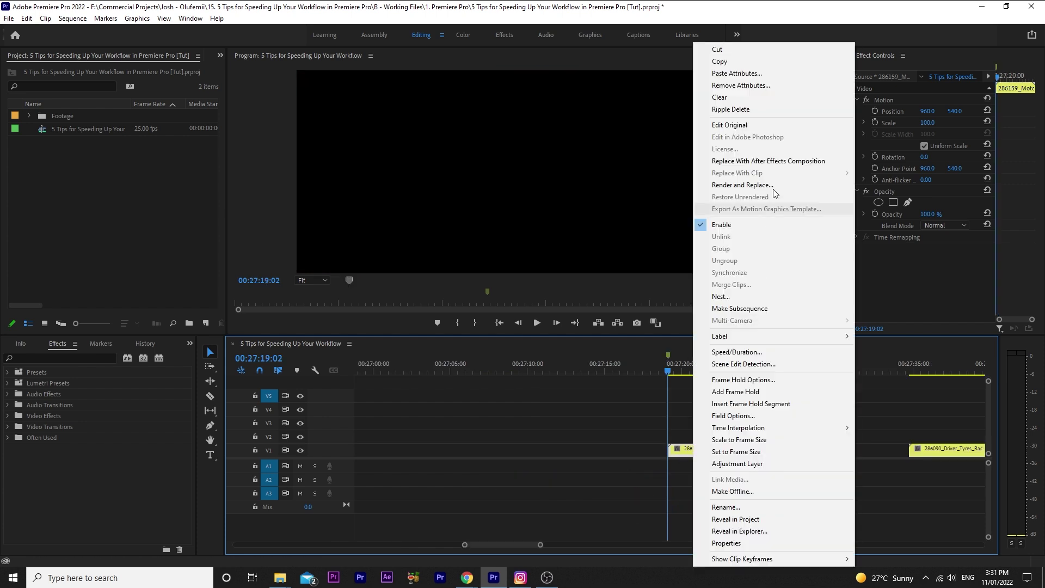
pyautogui.click(755, 51)
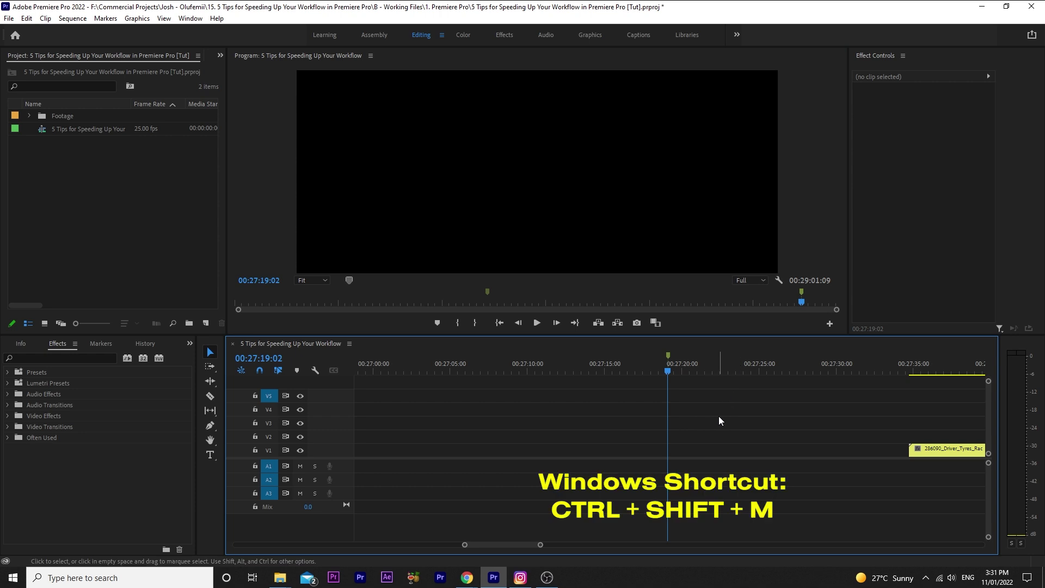
pyautogui.hotkey('ctrl', 'shift', 'm')
pyautogui.hotkey('ctrl', 'v')
pyautogui.moveTo(631, 421); pyautogui.dragTo(824, 436)
pyautogui.moveTo(772, 370); pyautogui.dragTo(799, 371)
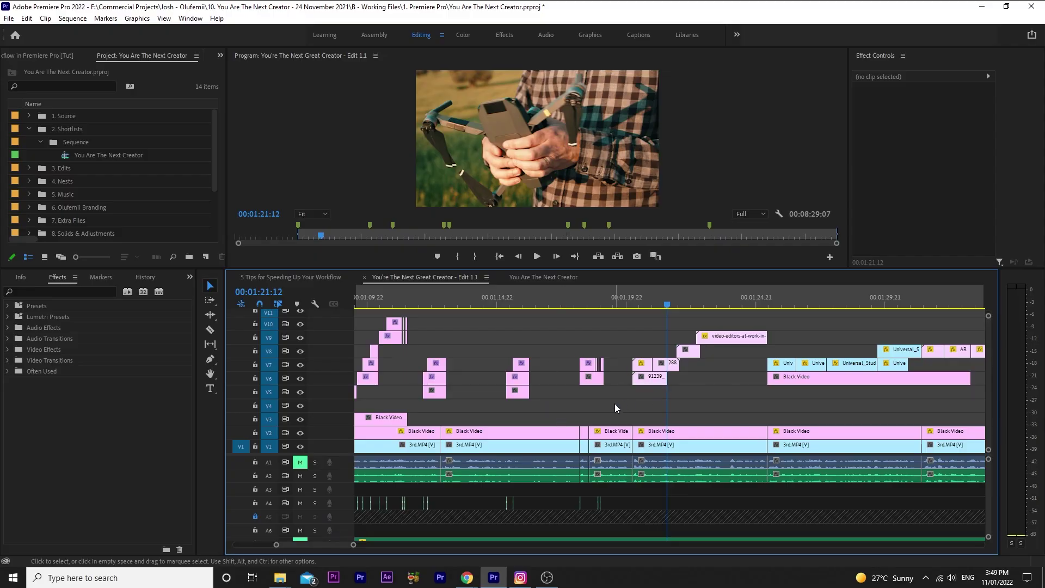
# - Open the You Are The Next Creator sequence and scrub through its colour-labelled clips
pyautogui.press('\\')
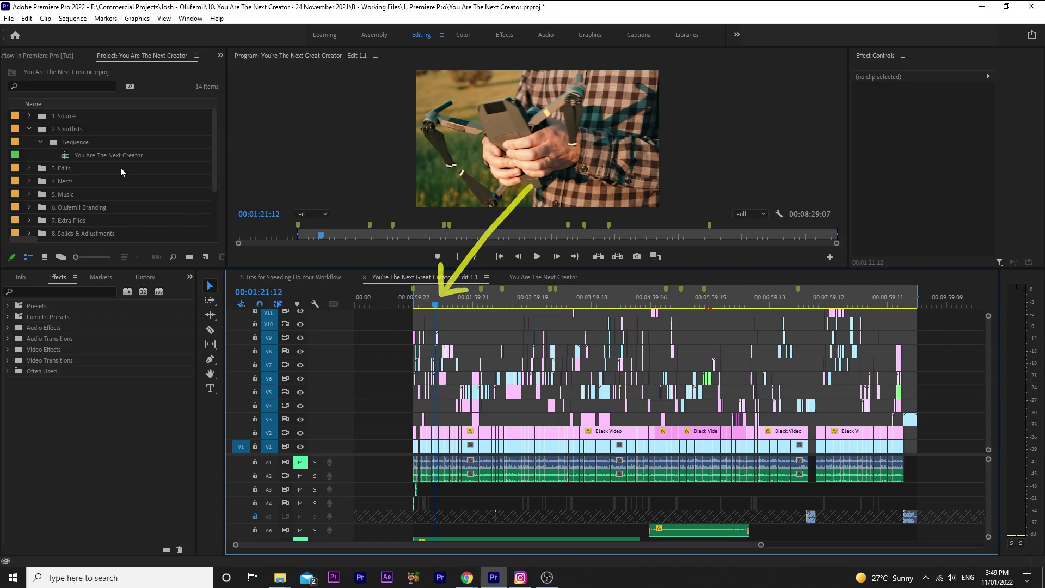
pyautogui.doubleClick(107, 155)
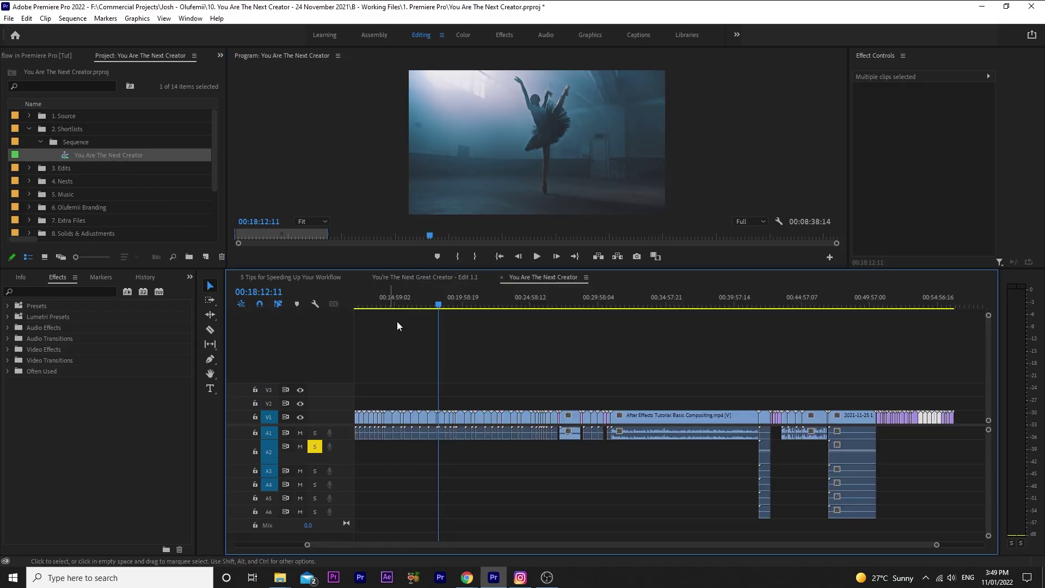
pyautogui.moveTo(476, 319); pyautogui.dragTo(870, 309)
pyautogui.press('=')
pyautogui.press('=')
pyautogui.press('=')
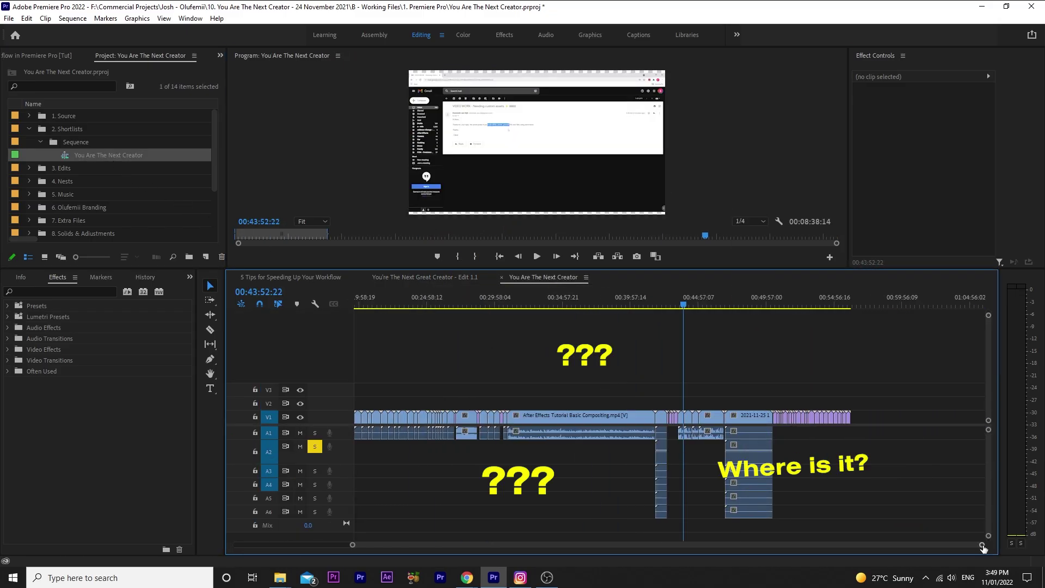
pyautogui.moveTo(639, 309); pyautogui.dragTo(476, 307)
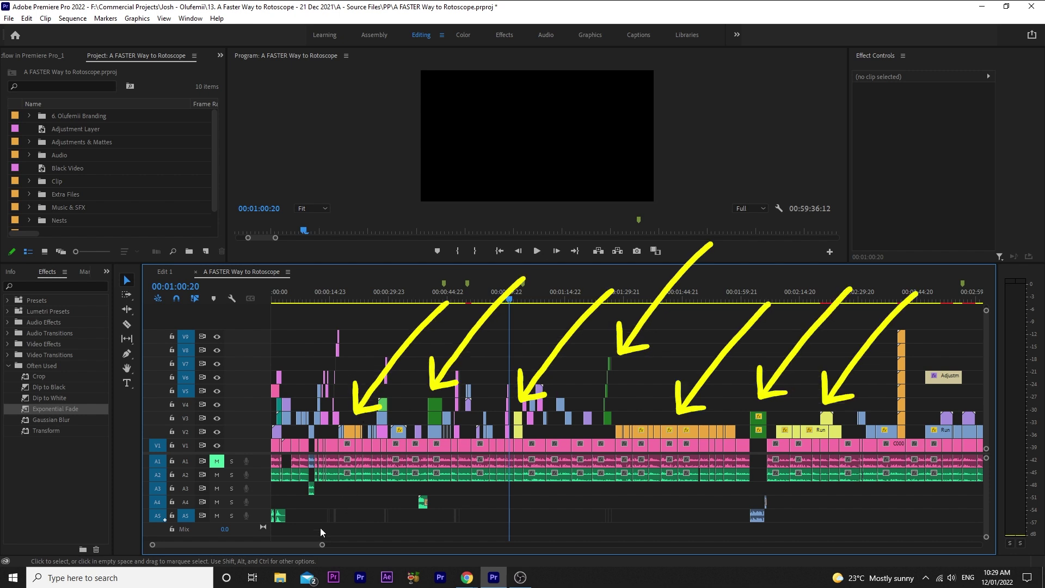
pyautogui.hscroll(5, 612, 533)
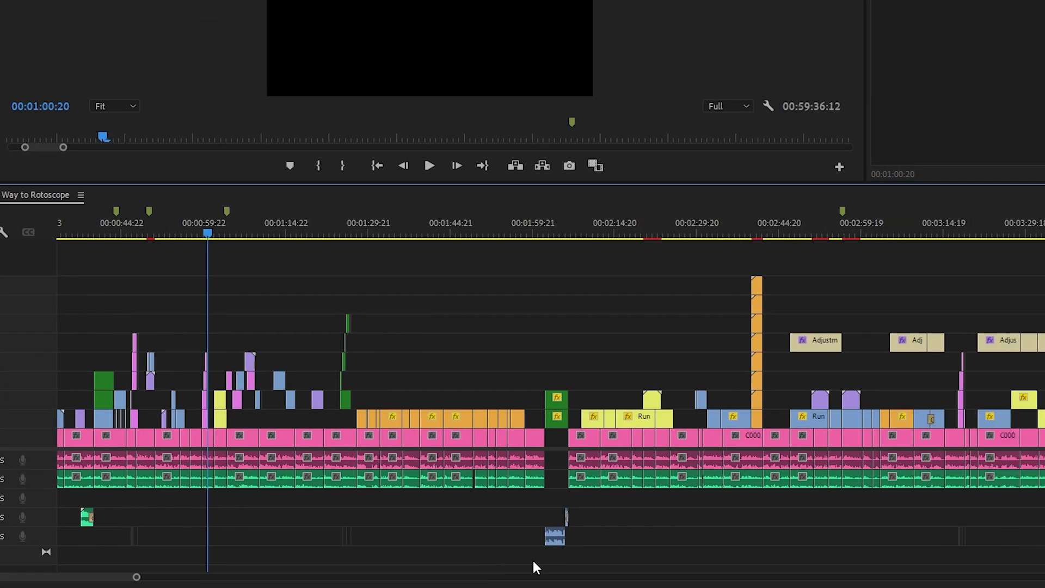
pyautogui.hscroll(5, 533, 562)
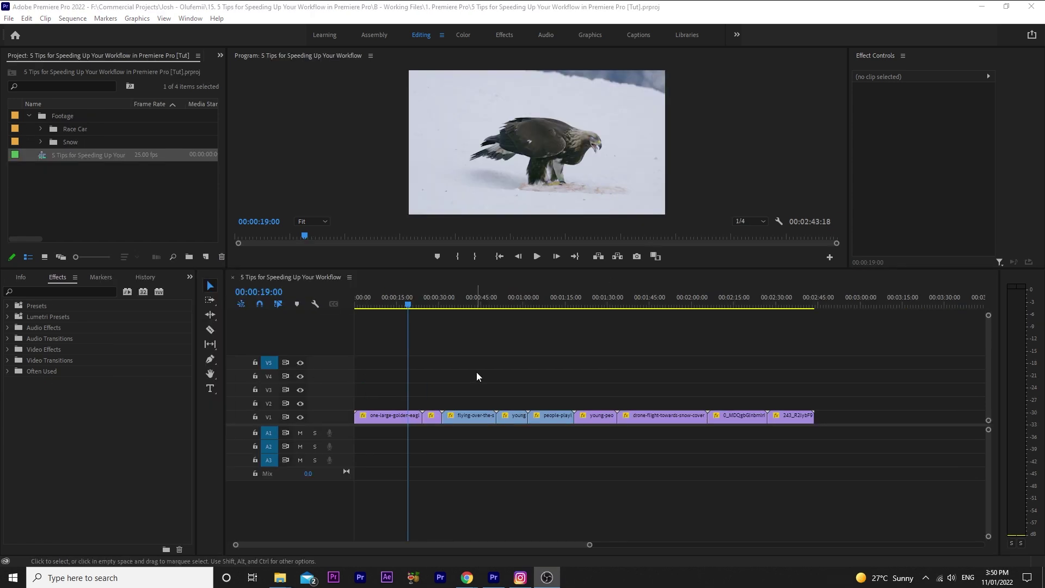
pyautogui.click(477, 373)
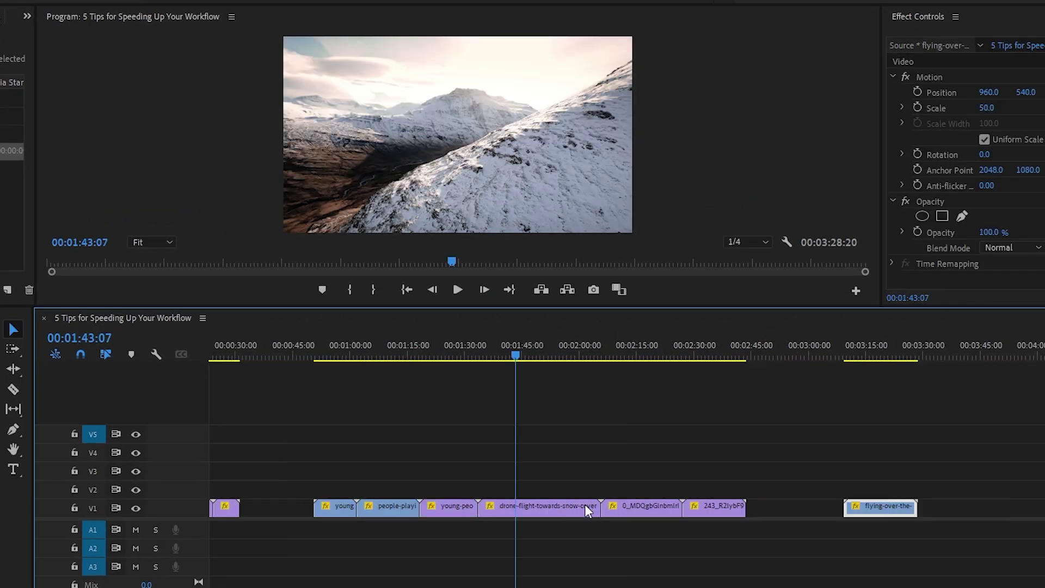
# - Put the drone-flight clip after flying-over, move 243_R2lybF beside similar shots, then select several clips
pyautogui.moveTo(584, 508); pyautogui.dragTo(1024, 506)
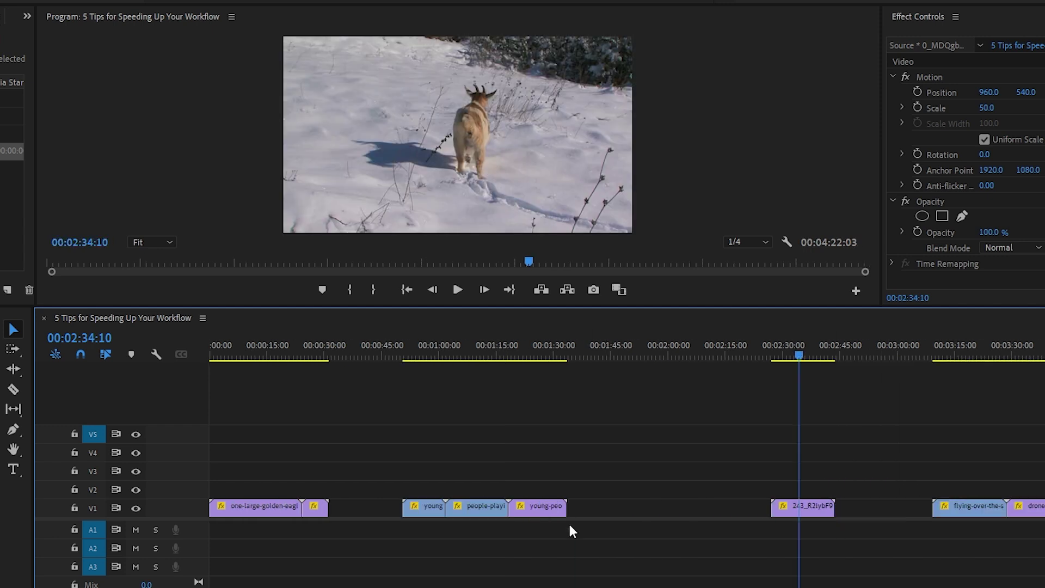
pyautogui.click(416, 357)
pyautogui.click(545, 357)
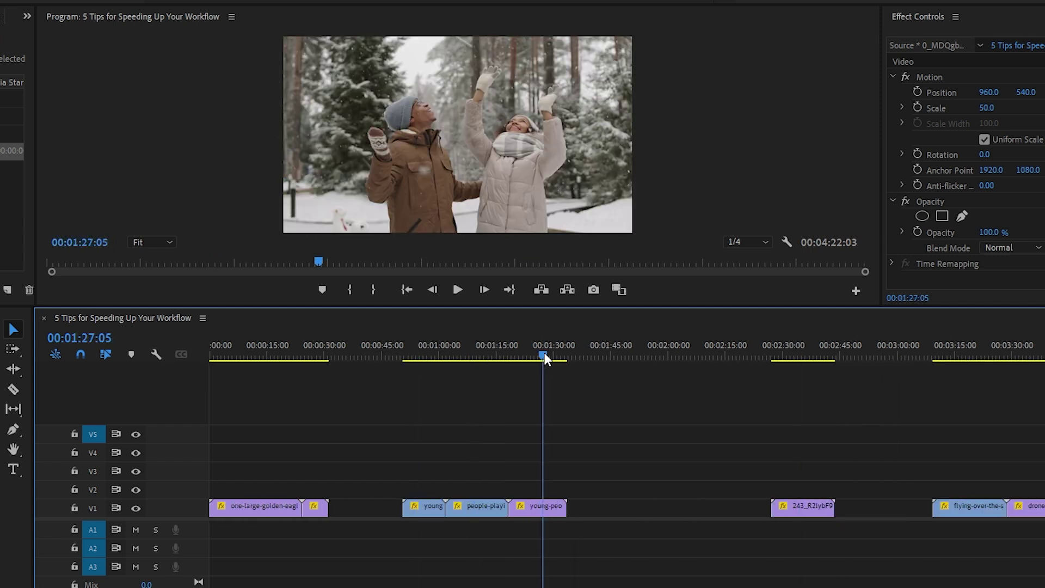
pyautogui.click(316, 356)
pyautogui.moveTo(784, 508); pyautogui.dragTo(669, 509)
pyautogui.moveTo(335, 474)
pyautogui.mouseDown()
pyautogui.moveTo(240, 510)
pyautogui.moveTo(761, 517)
pyautogui.moveTo(752, 509)
pyautogui.mouseUp()
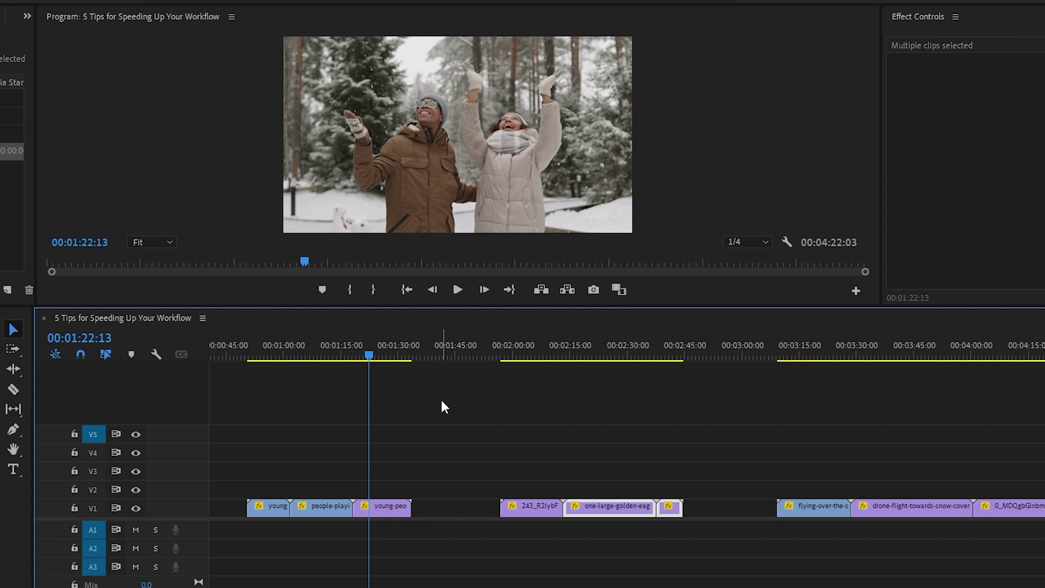
# - Select the three right-hand drone clips on V1 and label them Mango
pyautogui.scroll(-5, 442, 407)
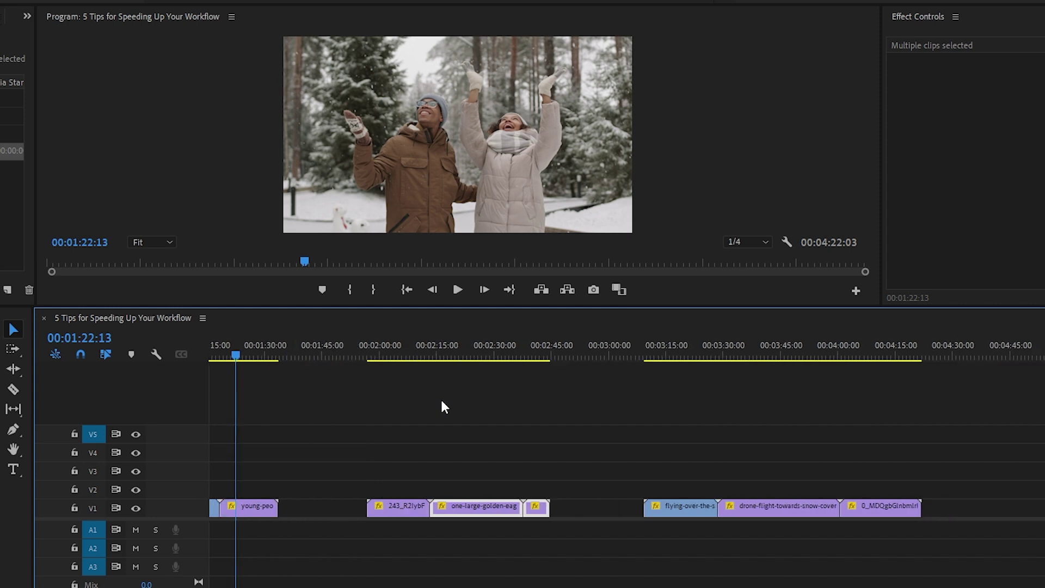
pyautogui.click(660, 347)
pyautogui.click(740, 354)
pyautogui.click(863, 353)
pyautogui.moveTo(910, 525); pyautogui.dragTo(693, 457)
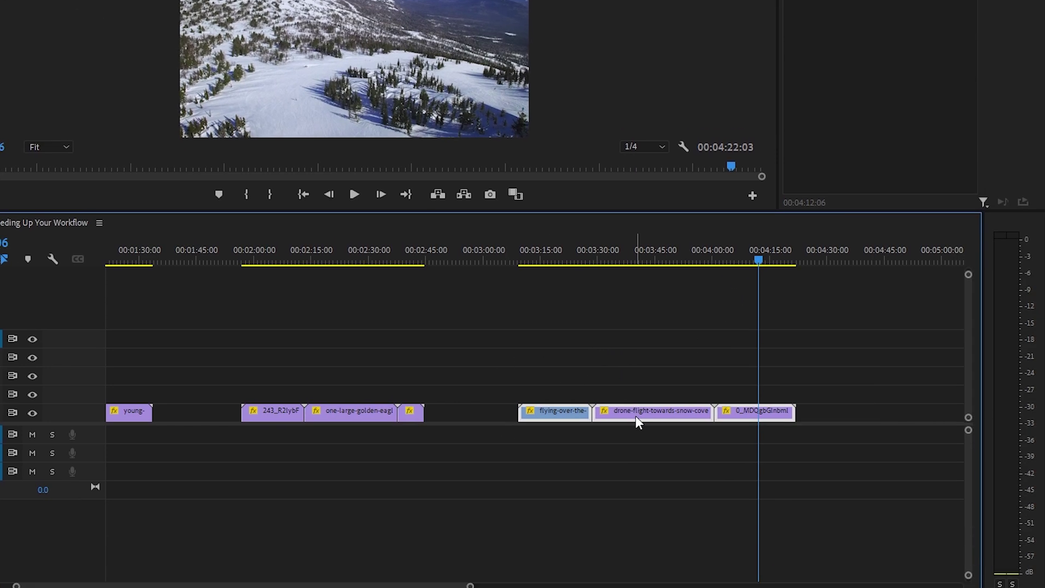
pyautogui.rightClick(740, 509)
pyautogui.moveTo(701, 332)
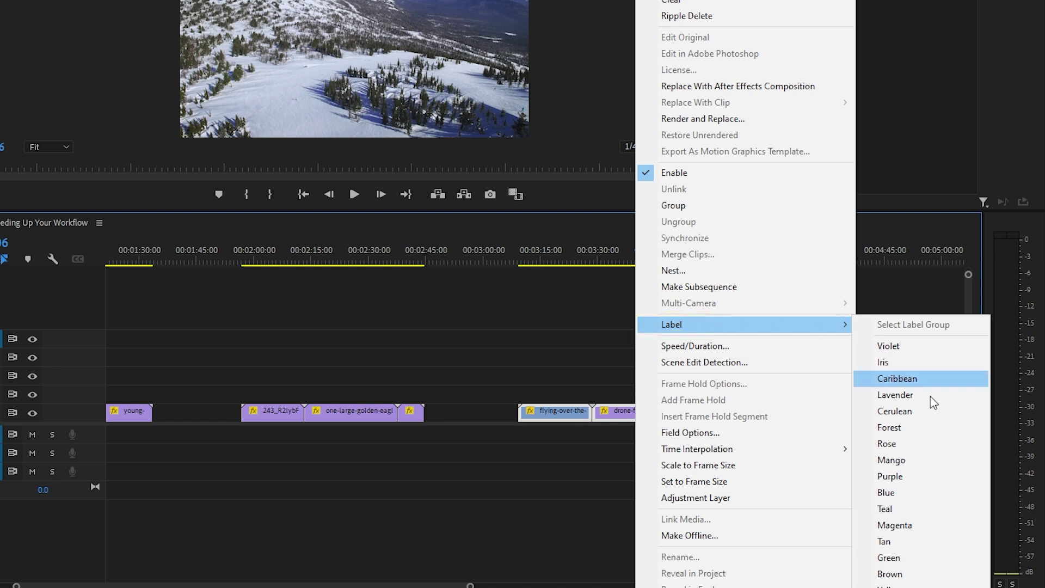
pyautogui.click(891, 460)
# - Label the selected people clips Caribbean
pyautogui.moveTo(386, 257); pyautogui.dragTo(369, 253)
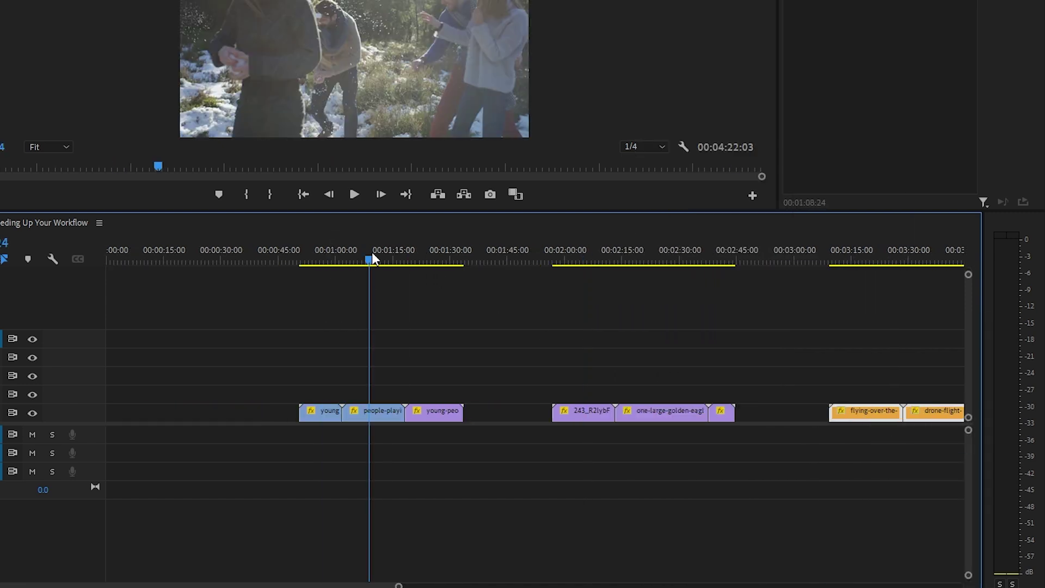
pyautogui.click(419, 262)
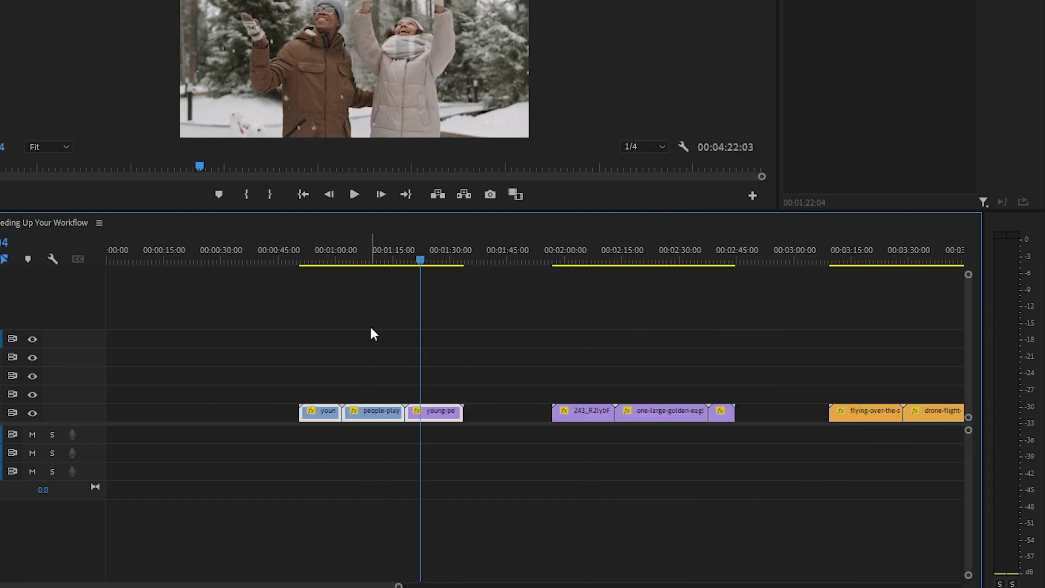
pyautogui.rightClick(387, 419)
pyautogui.moveTo(474, 333)
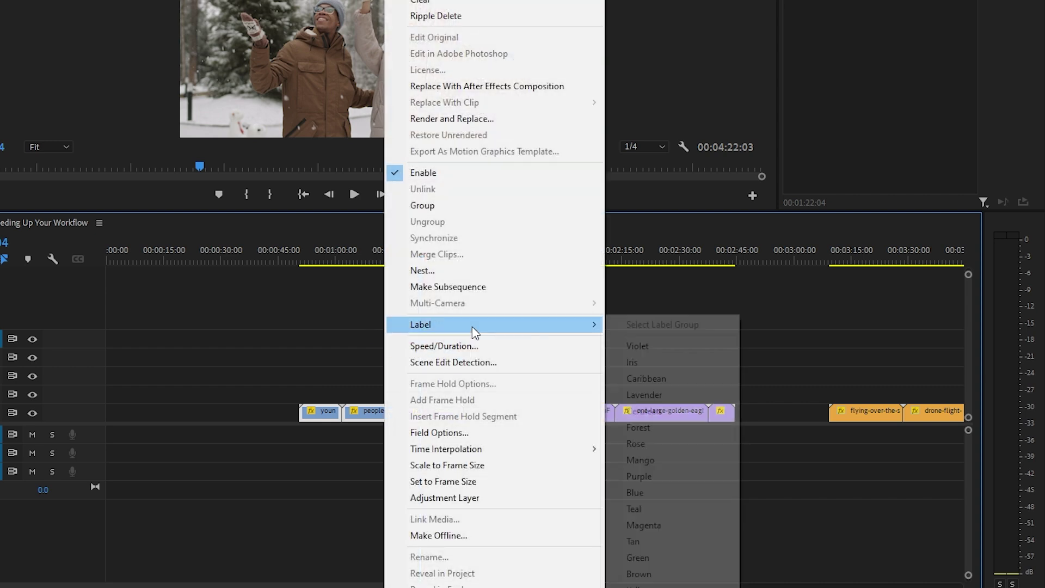
pyautogui.click(656, 377)
# - Label the eagle clips Rose and ripple-delete the gaps between clips
pyautogui.moveTo(770, 374); pyautogui.dragTo(528, 436)
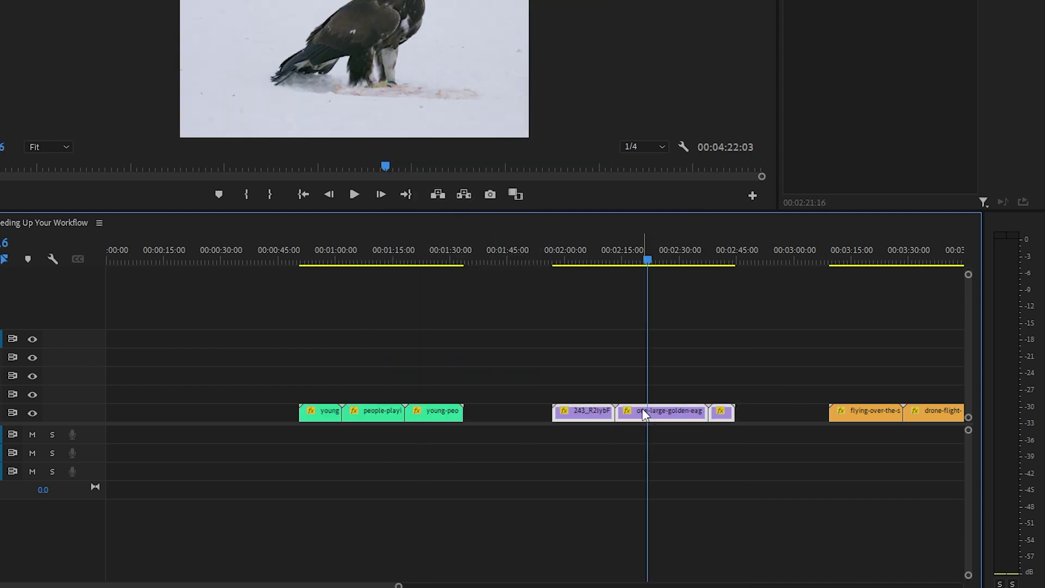
pyautogui.rightClick(643, 415)
pyautogui.moveTo(725, 333)
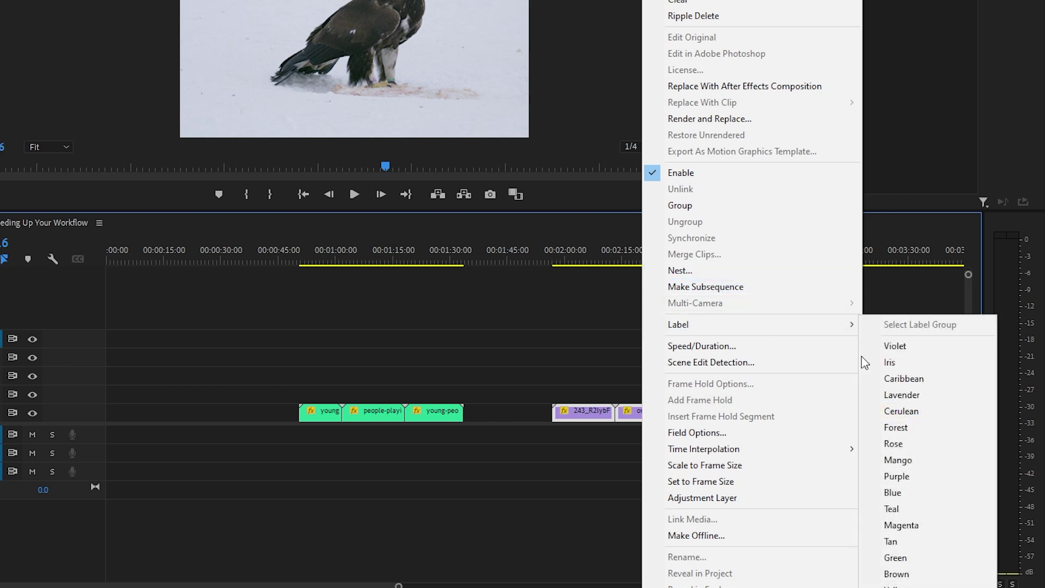
pyautogui.click(895, 444)
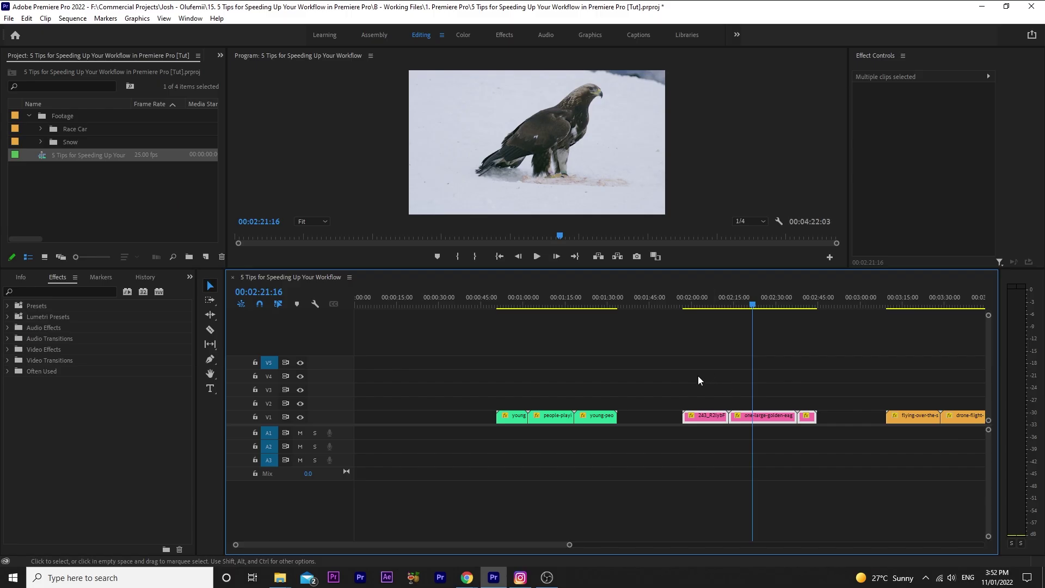
pyautogui.rightClick(770, 416)
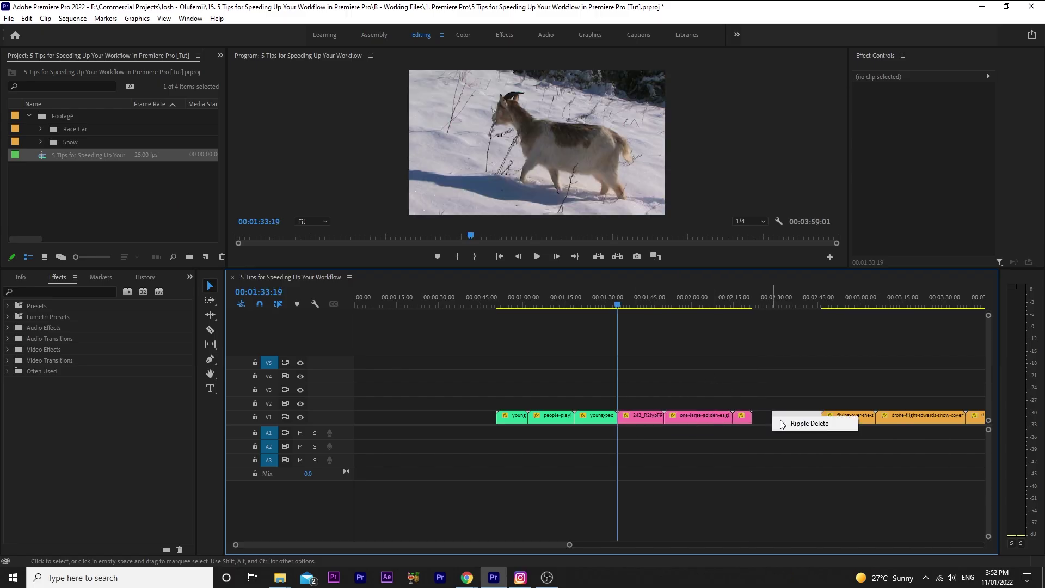
pyautogui.click(784, 421)
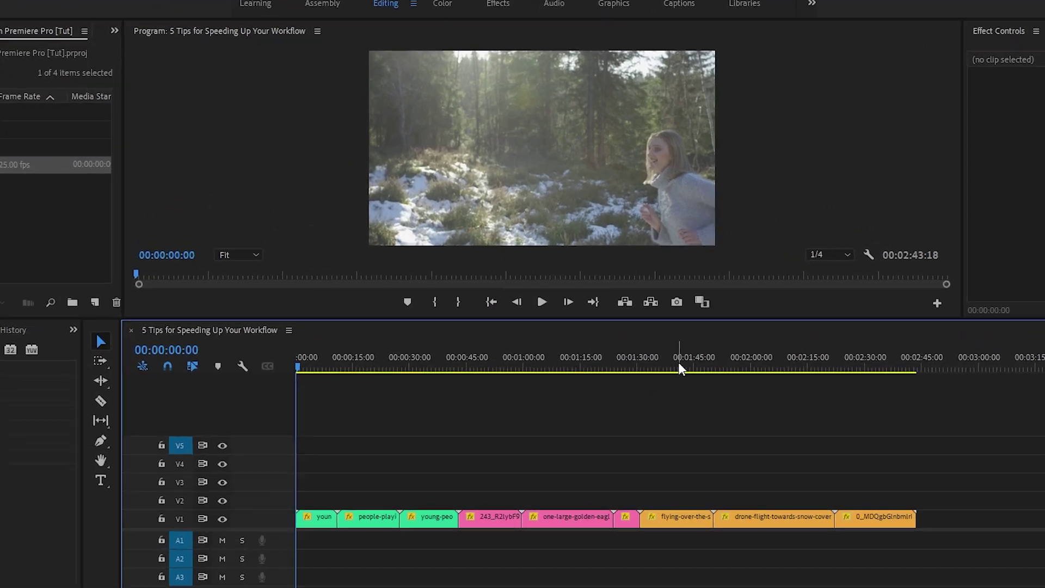
# - Scrub the '5 Tips' sequence to about 2:30 and scroll the Project panel to reveal all loose clips
pyautogui.moveTo(715, 300); pyautogui.dragTo(777, 294)
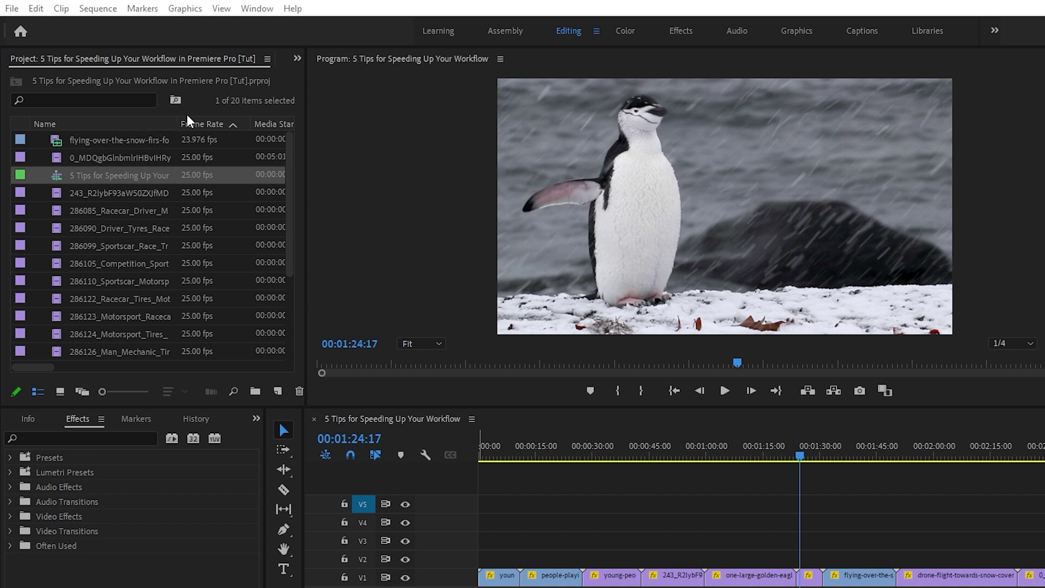
pyautogui.moveTo(291, 146); pyautogui.dragTo(281, 228)
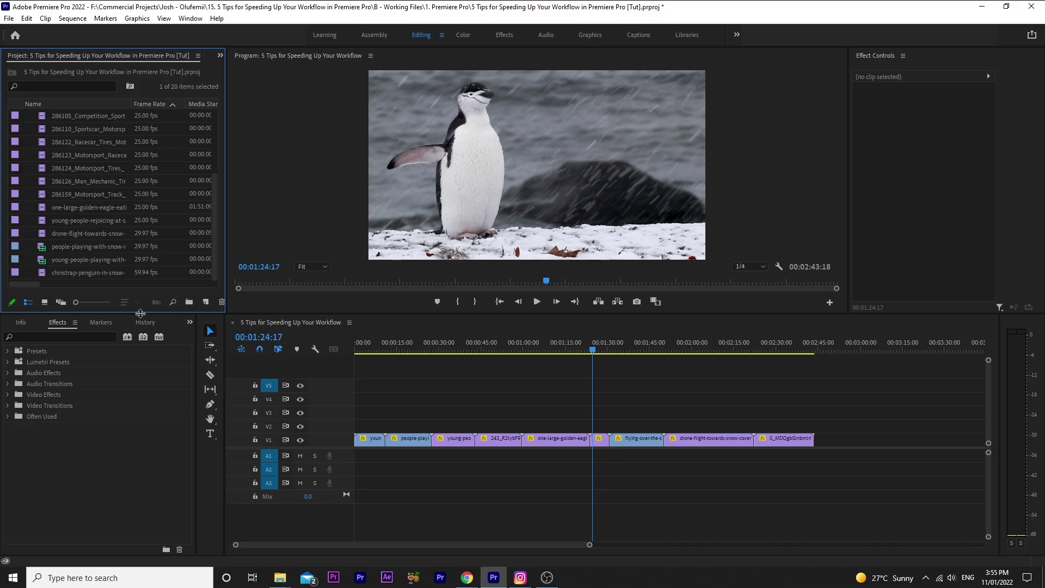
# - Create a new bin in the Project panel and name it 'Source Footage'
pyautogui.moveTo(192, 406); pyautogui.dragTo(208, 586)
pyautogui.rightClick(79, 386)
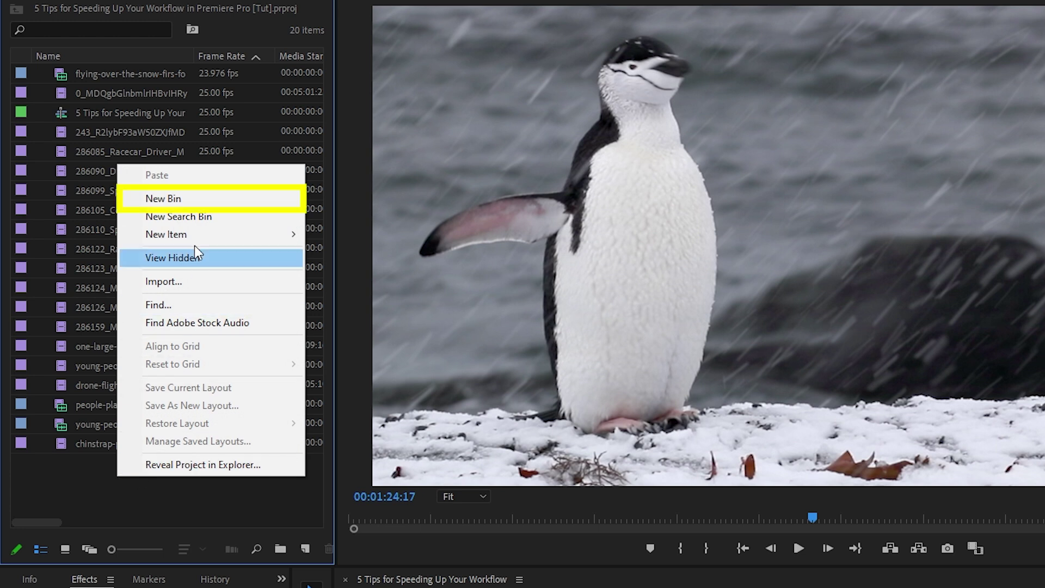
pyautogui.click(194, 199)
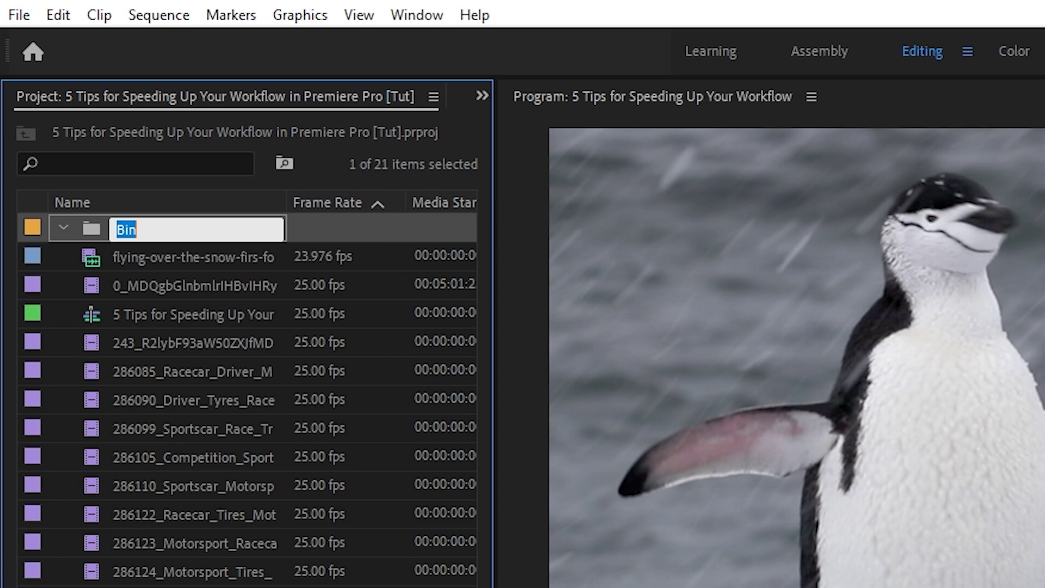
pyautogui.write('Raw Footag')
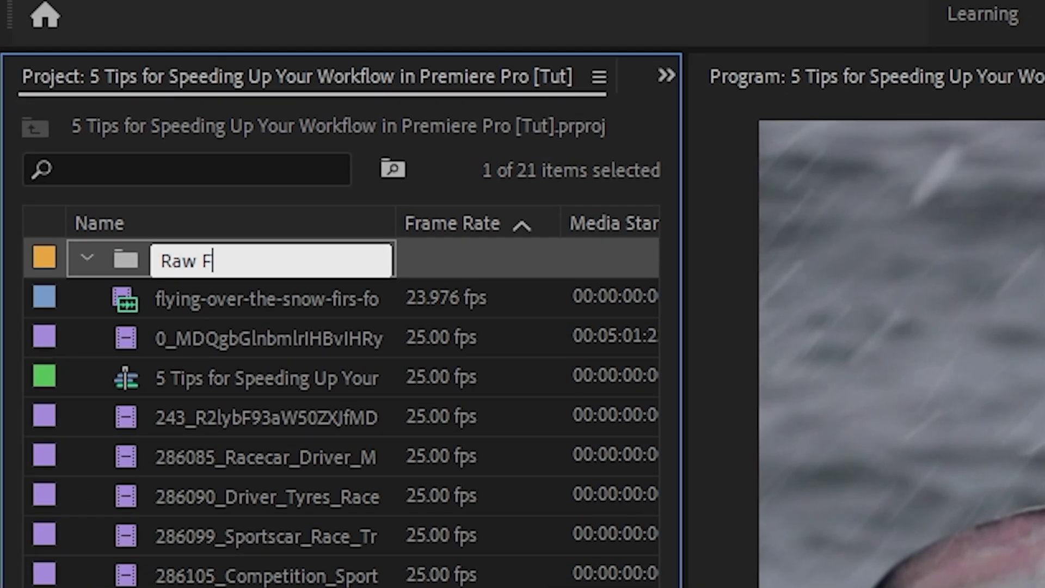
pyautogui.press('BackSpace')
pyautogui.press('BackSpace')
pyautogui.press('BackSpace')
pyautogui.press('BackSpace')
pyautogui.press('BackSpace')
pyautogui.press('BackSpace')
pyautogui.press('BackSpace')
pyautogui.press('BackSpace')
pyautogui.press('BackSpace')
pyautogui.press('BackSpace')
pyautogui.write('Source Files')
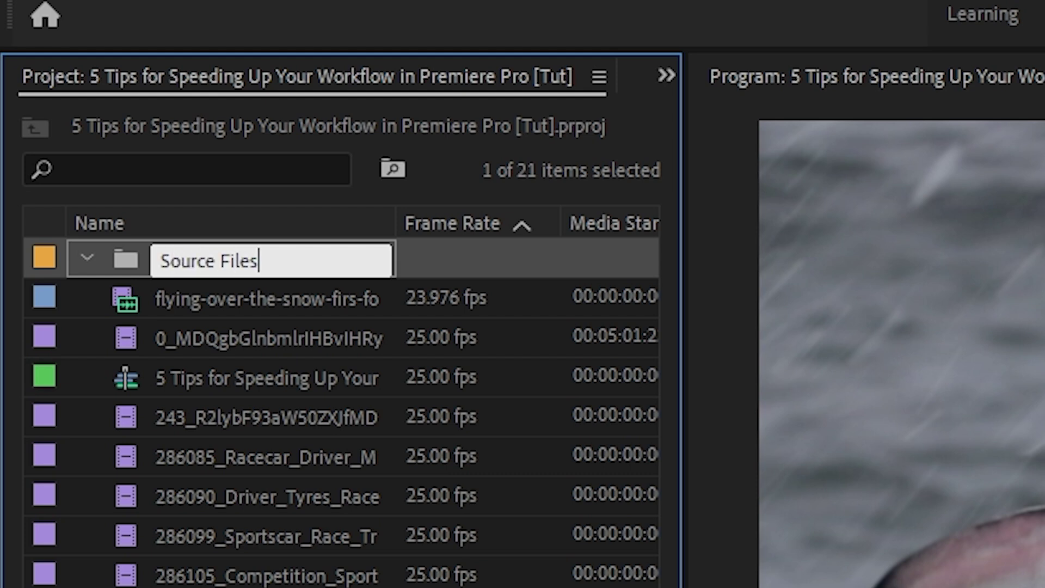
pyautogui.hotkey('ctrl', 'a')
pyautogui.write('S')
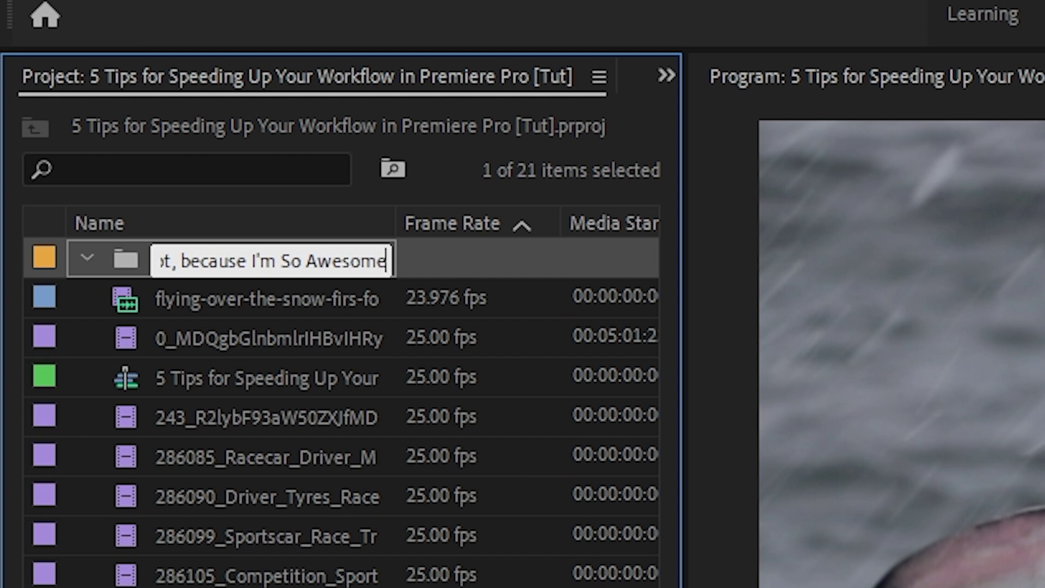
pyautogui.write('ce Footage')
pyautogui.press('Tab')
pyautogui.press('Escape')
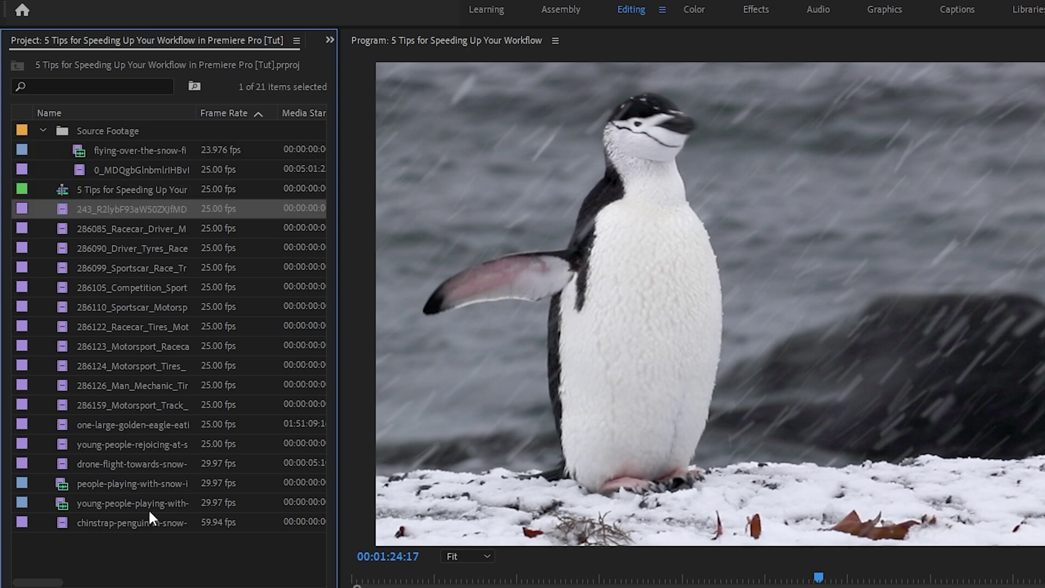
# - Move all the loose clips into the Source Footage bin and collapse it
pyautogui.keyDown('shift'); pyautogui.click(152, 517); pyautogui.keyUp('shift')
pyautogui.moveTo(152, 517); pyautogui.dragTo(108, 130)
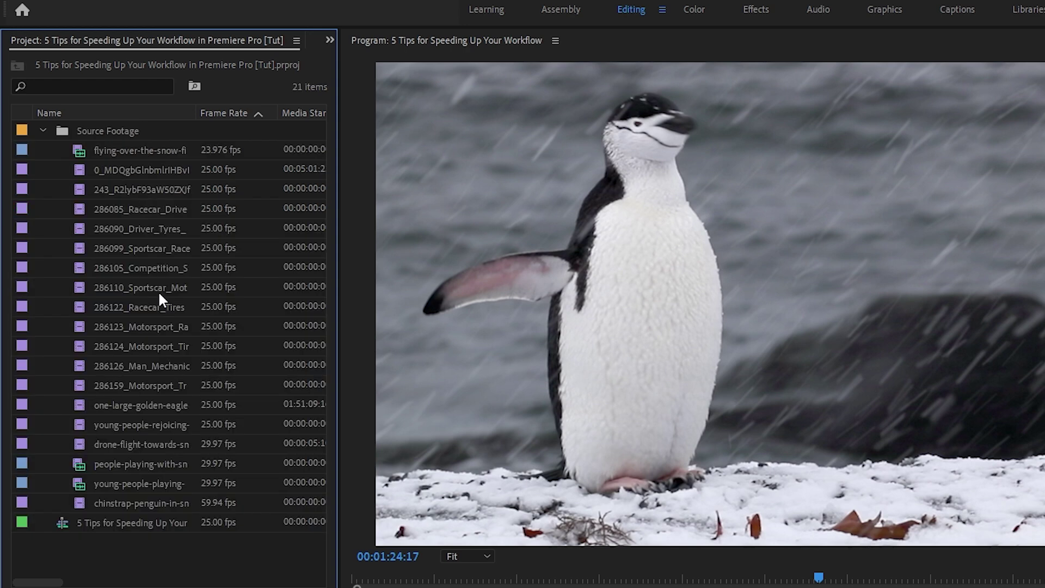
pyautogui.click(43, 131)
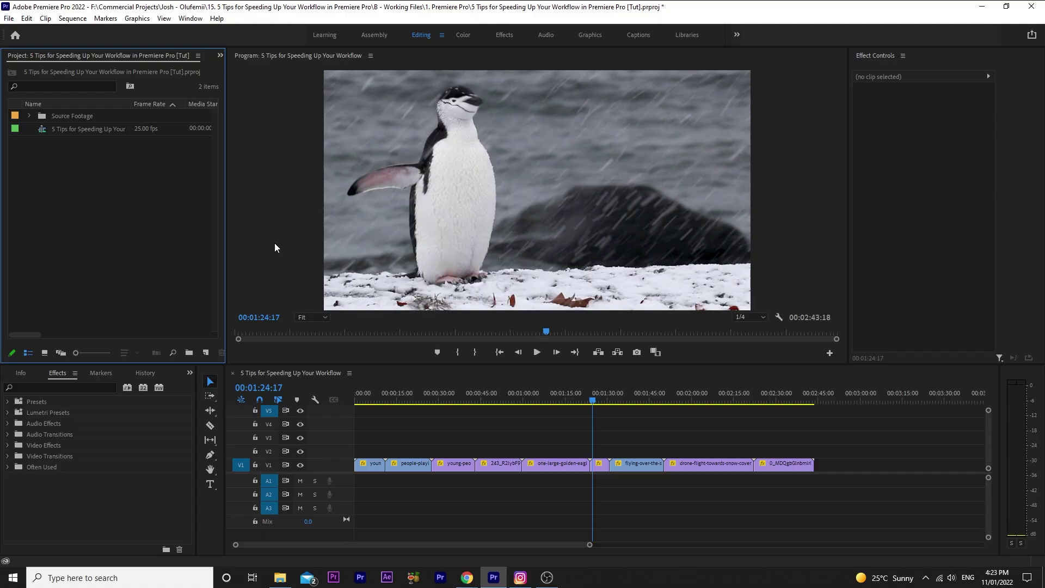
# - Bring up the Assets Library window in File Explorer and select the Fonts and Graphics folders
pyautogui.click(280, 578)
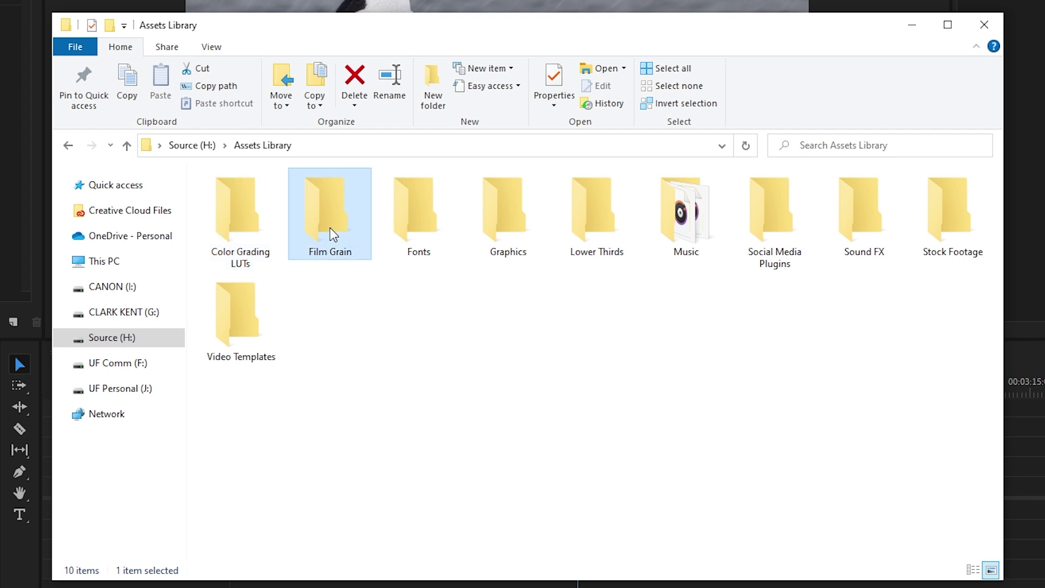
pyautogui.click(406, 220)
pyautogui.click(524, 217)
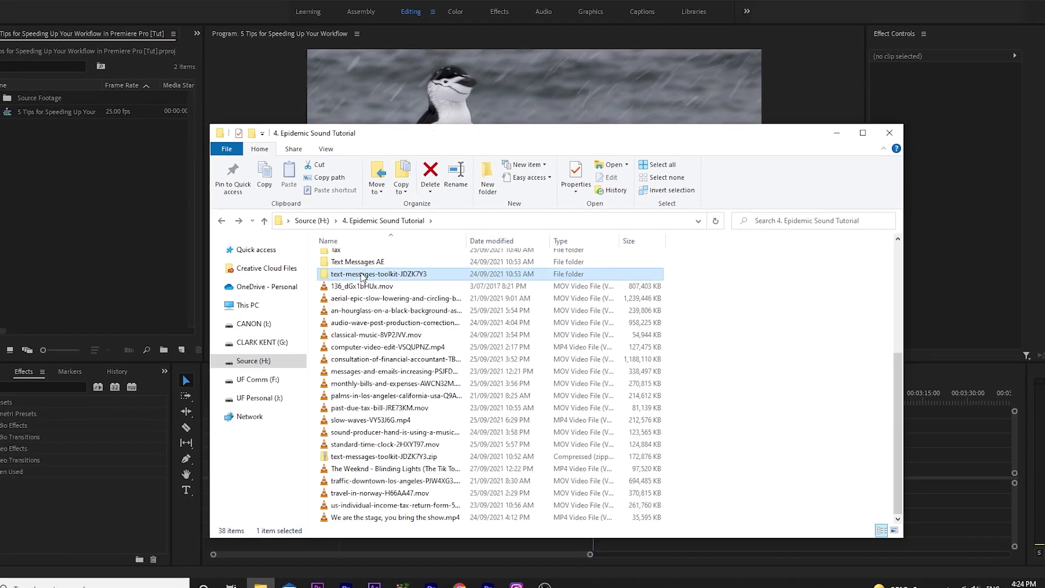
# - Browse from text-messages-toolkit to UF Comm (F:) > Commercial Projects > 8. YouTube Stories
pyautogui.doubleClick(362, 270)
pyautogui.click(184, 202)
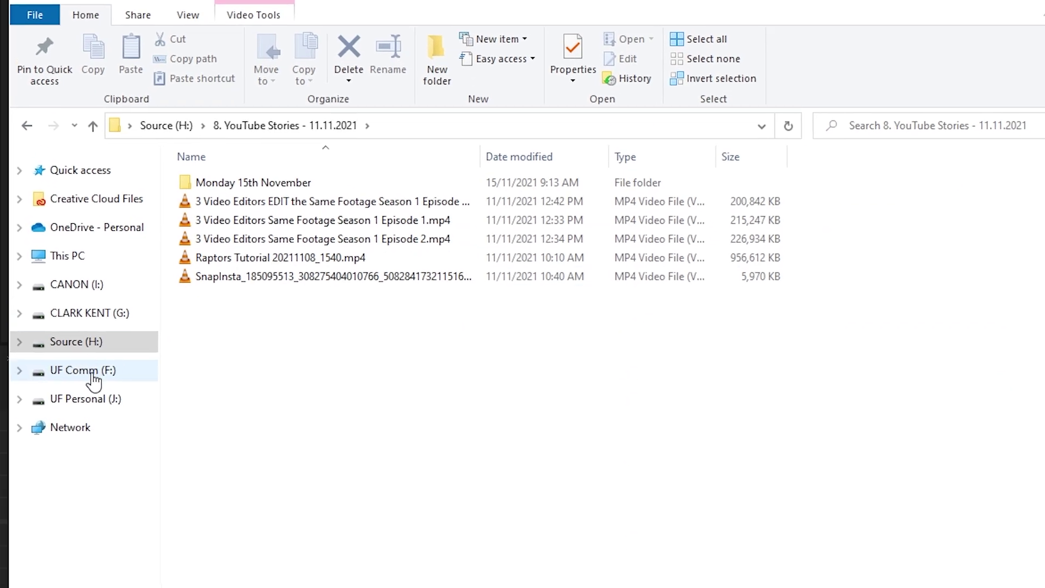
pyautogui.click(93, 376)
pyautogui.doubleClick(234, 182)
pyautogui.doubleClick(229, 231)
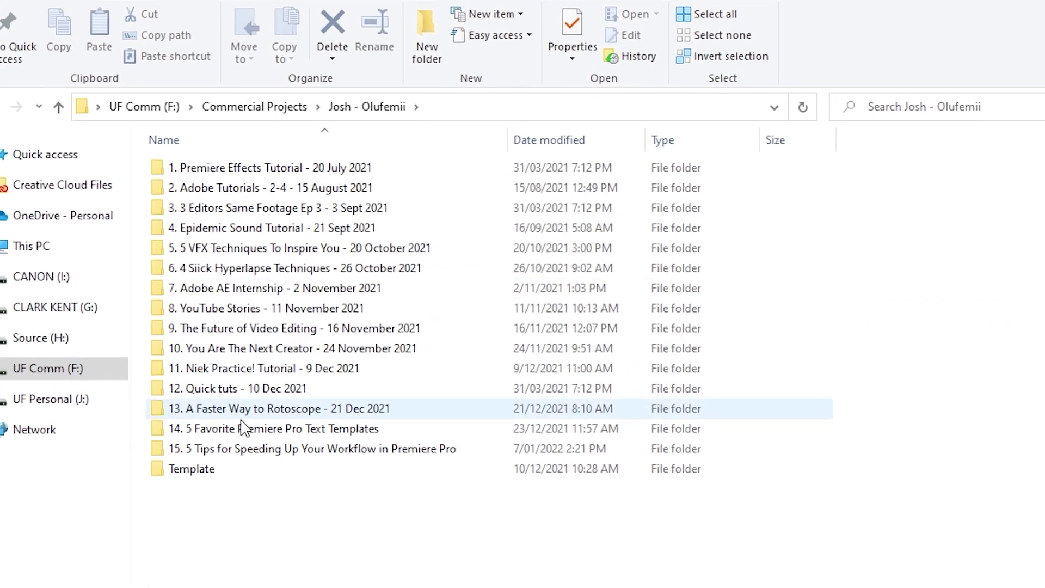
pyautogui.doubleClick(234, 243)
# - Look through 9. The Future of Video Editing > B - Working Files > 7. Extra Files sound folders
pyautogui.hotkey('alt', 'Left')
pyautogui.doubleClick(155, 324)
pyautogui.doubleClick(164, 142)
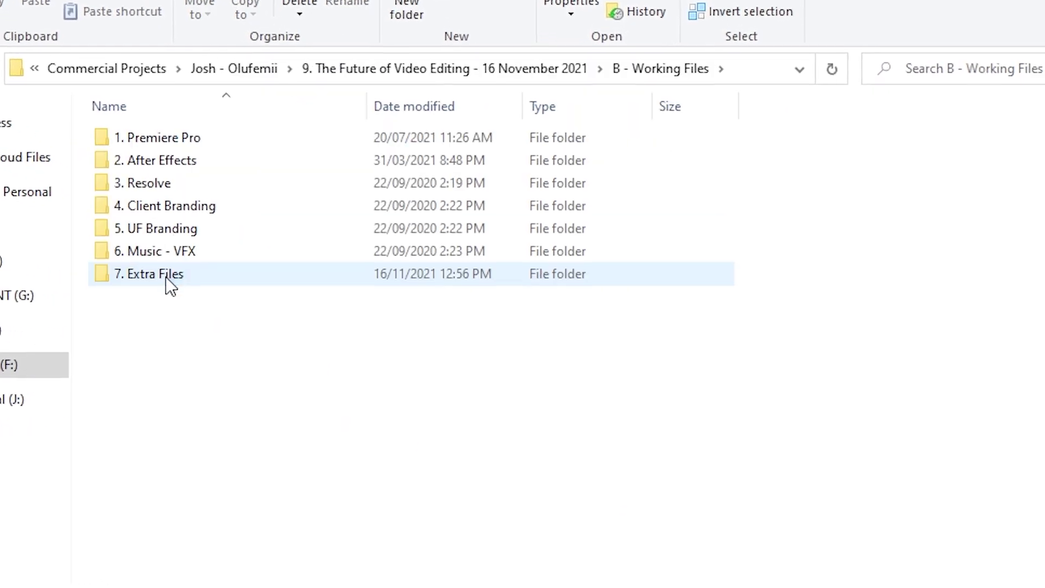
pyautogui.doubleClick(163, 273)
pyautogui.scroll(10, 449, 293)
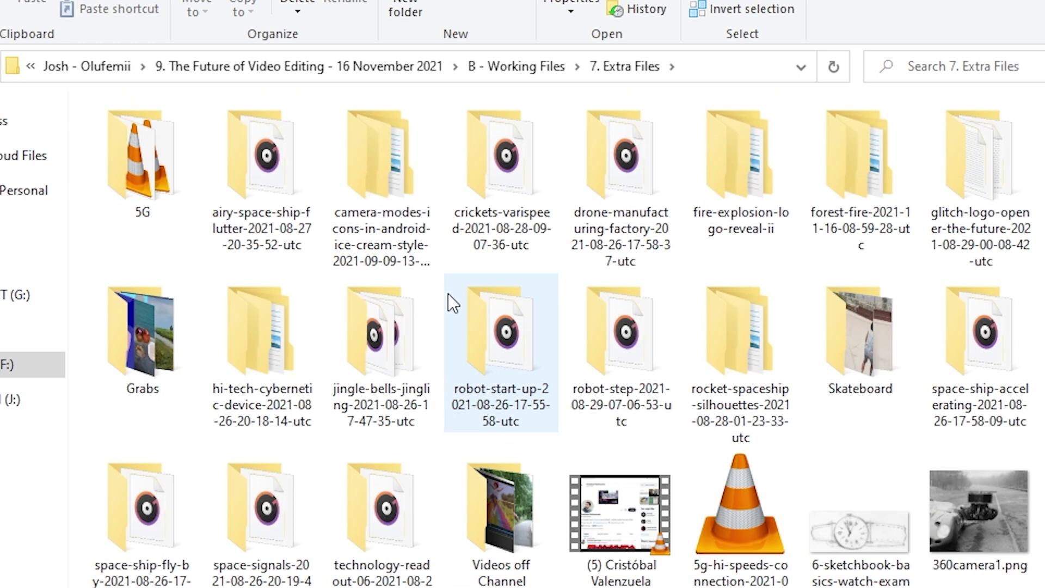
pyautogui.doubleClick(261, 158)
pyautogui.hotkey('alt', 'Left')
pyautogui.doubleClick(501, 332)
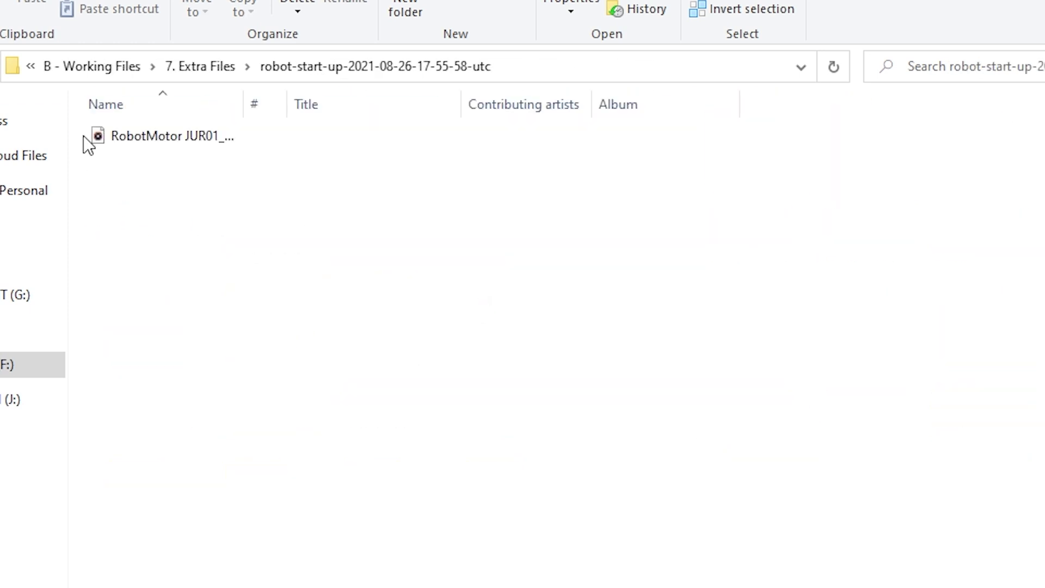
pyautogui.hotkey('alt', 'Left')
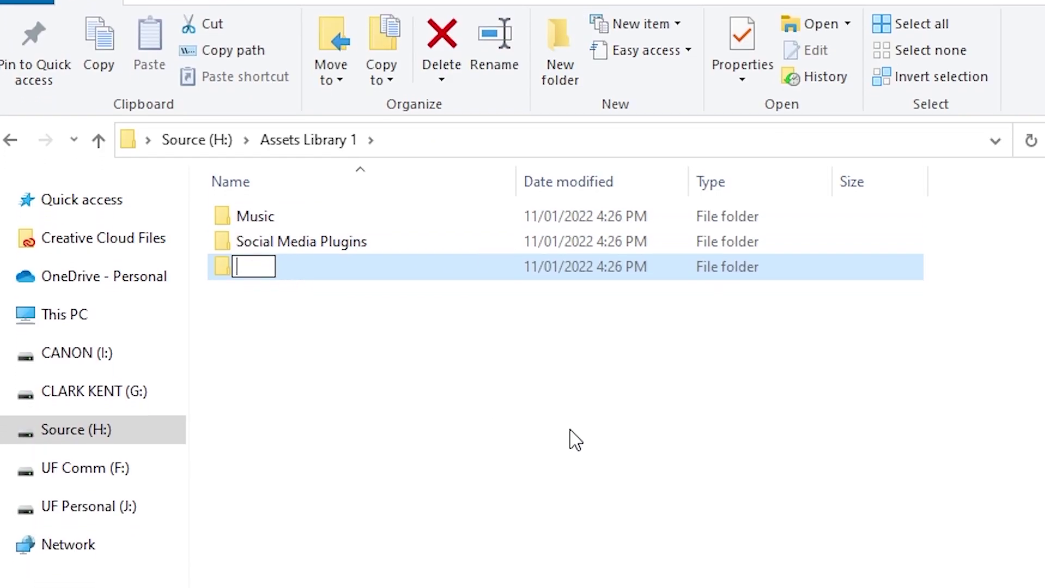
# - Add folders Sound FX, Stock Footage, Film Grain, Fonts, Graphics and Lower Thirds to Assets Library 1
pyautogui.write('Sound FX')
pyautogui.press('Return')
pyautogui.click(560, 76)
pyautogui.write('Stock Footage')
pyautogui.press('Return')
pyautogui.write('Film Grain')
pyautogui.press('Return')
pyautogui.write('Fonts')
pyautogui.press('Return')
pyautogui.write('Graphics')
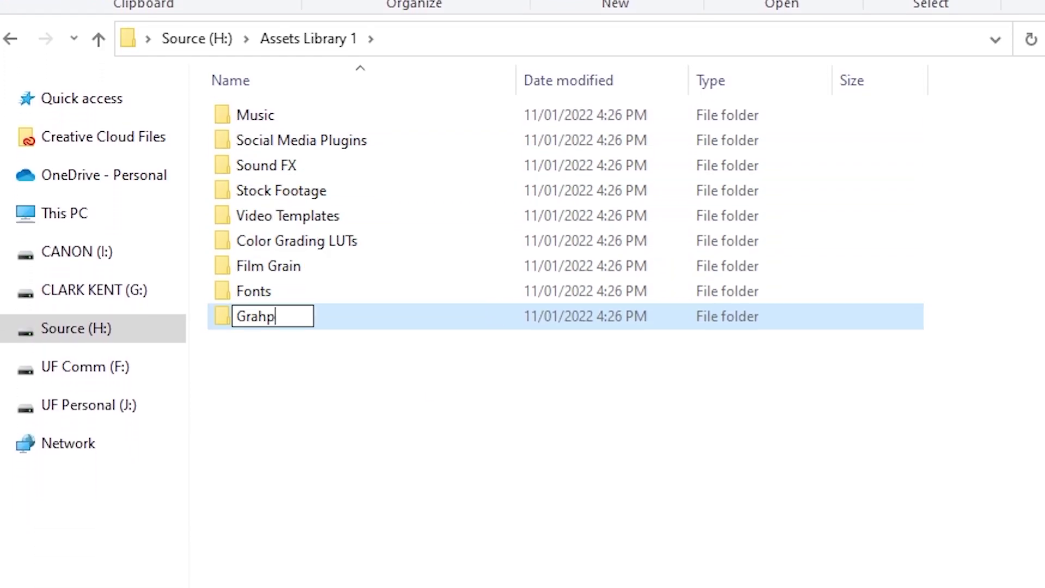
pyautogui.press('Return')
pyautogui.write('Lower Thirds')
# - Navigate to the list of drives and open the Source (H:) drive
pyautogui.click(342, 164)
pyautogui.click(268, 311)
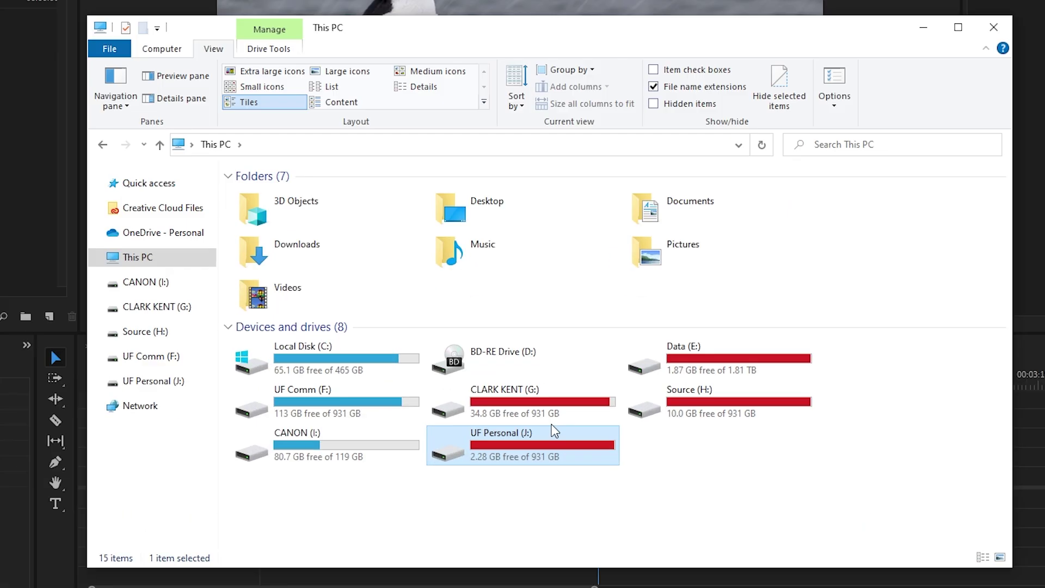
pyautogui.click(839, 381)
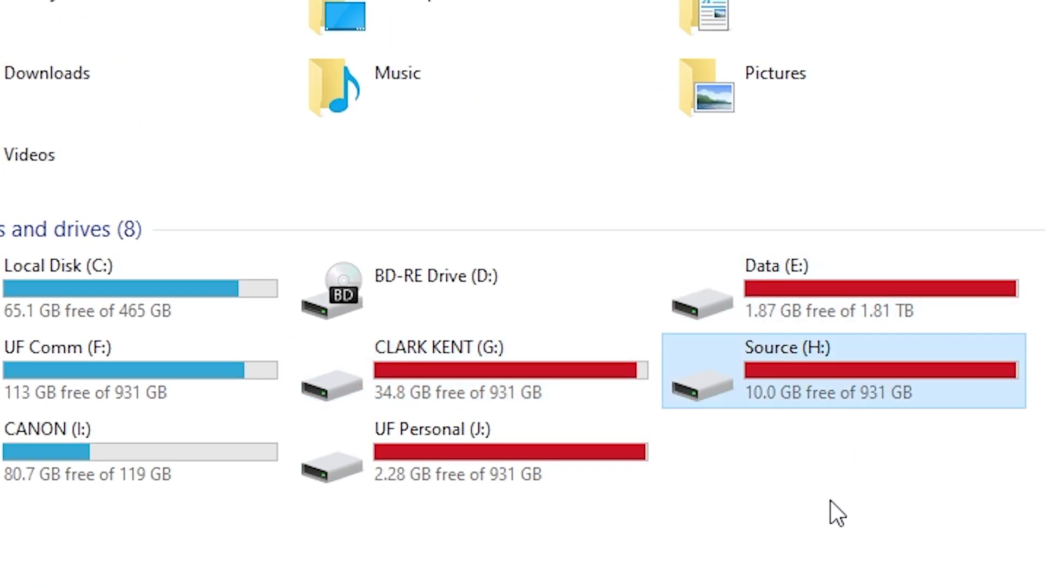
pyautogui.press('Return')
# - Move through the Source (H:) folders to the 4. Epidemic Sound Tutorial and Screen Recordings folders
pyautogui.press('Return')
pyautogui.press('Return')
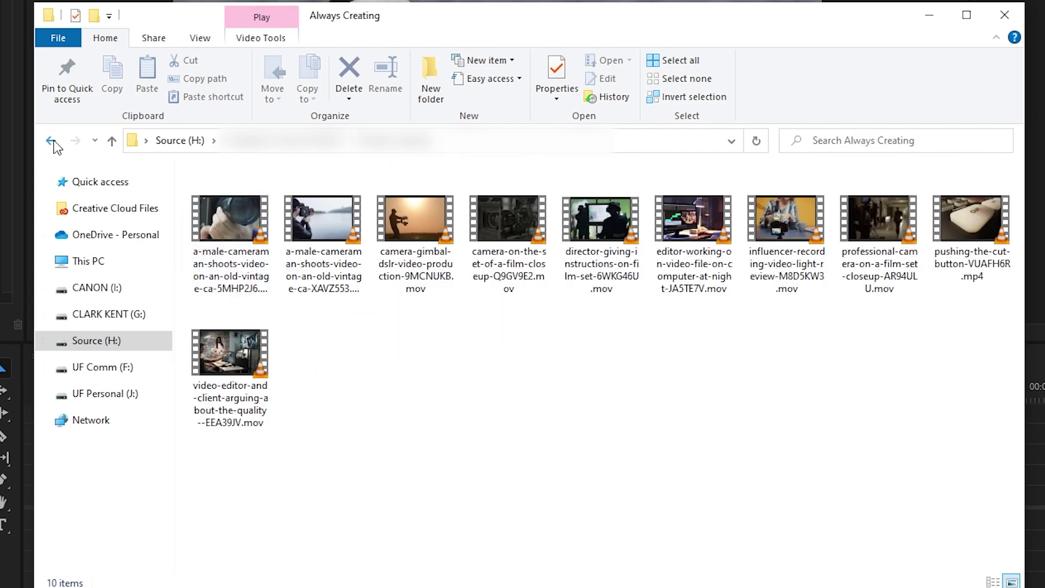
pyautogui.press('BackSpace')
pyautogui.press('Down')
pyautogui.press('Down')
pyautogui.press('Return')
pyautogui.press('BackSpace')
pyautogui.press('Down')
pyautogui.press('Down')
pyautogui.press('Down')
pyautogui.press('Down')
pyautogui.press('Return')
pyautogui.press('BackSpace')
pyautogui.press('Down')
pyautogui.press('Down')
pyautogui.press('Down')
pyautogui.press('Down')
pyautogui.press('Down')
pyautogui.press('Down')
pyautogui.press('Down')
pyautogui.press('Return')
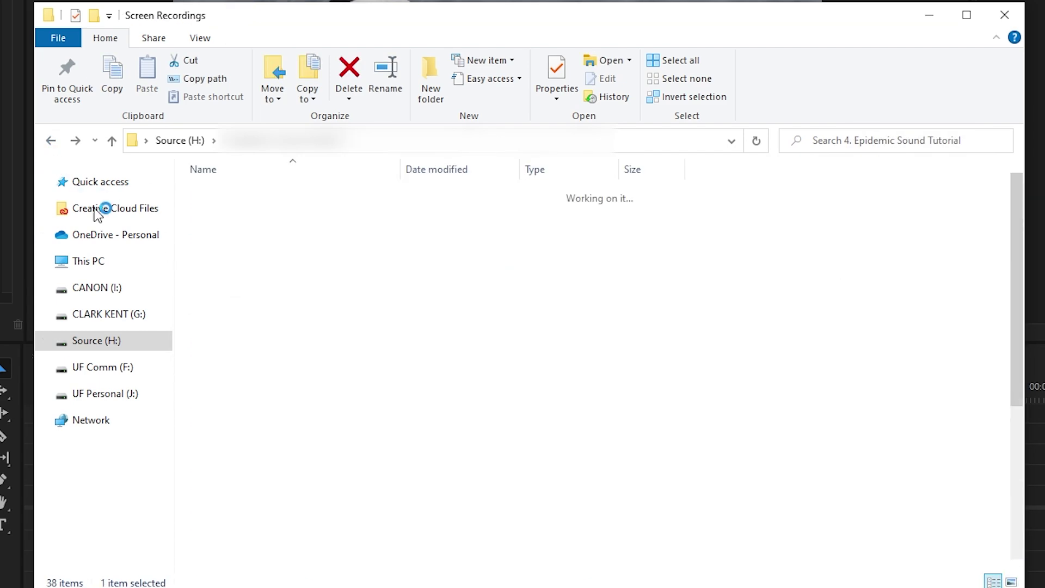